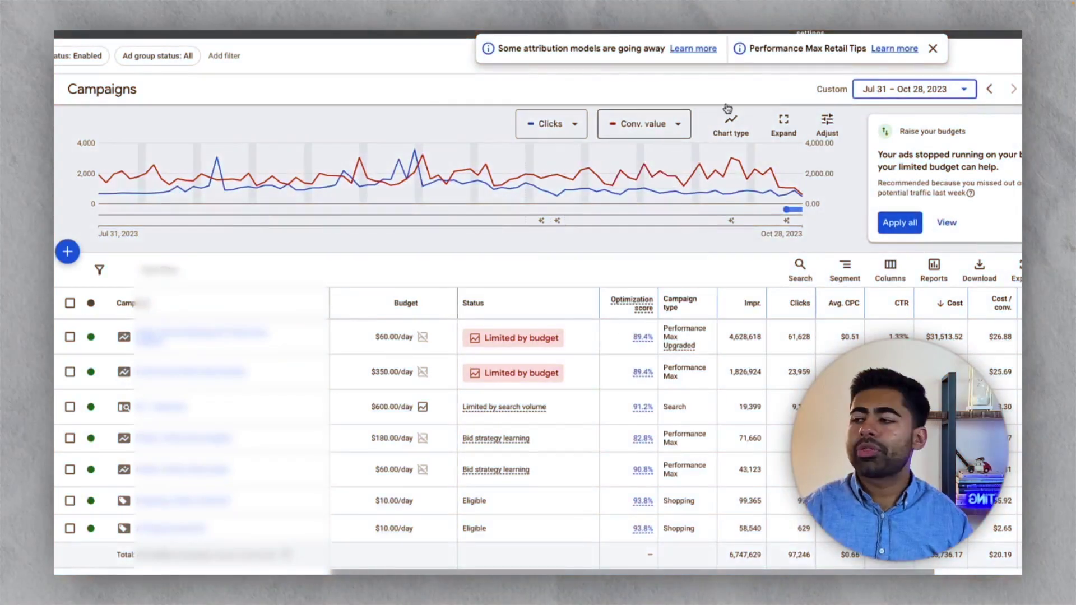
# Browse the chart's Results metrics and search 'cos', leaving the Clicks line unchanged.
pyautogui.click(587, 124)
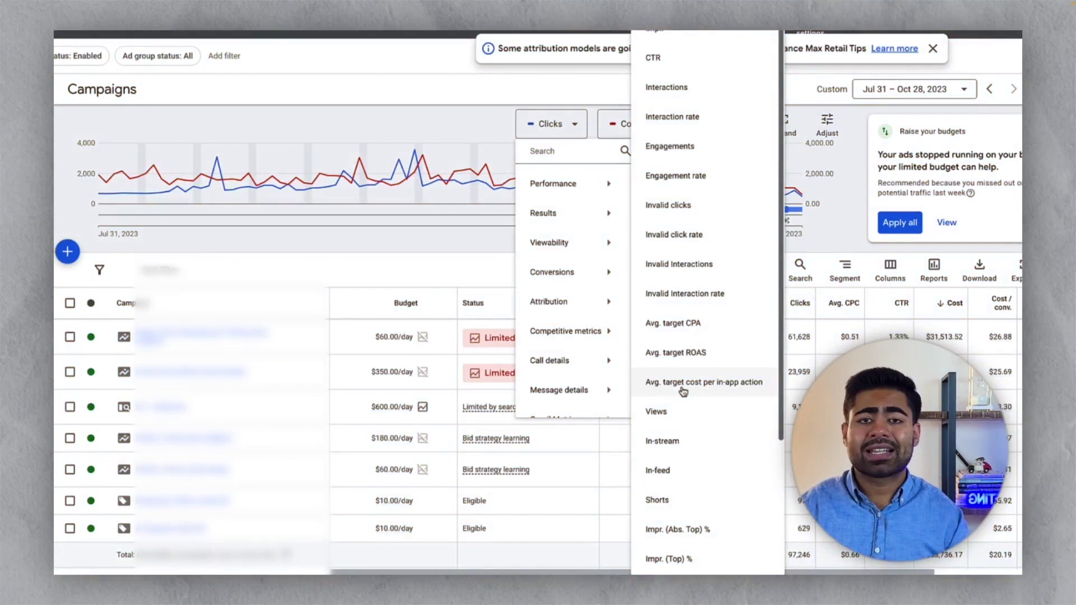
pyautogui.click(597, 211)
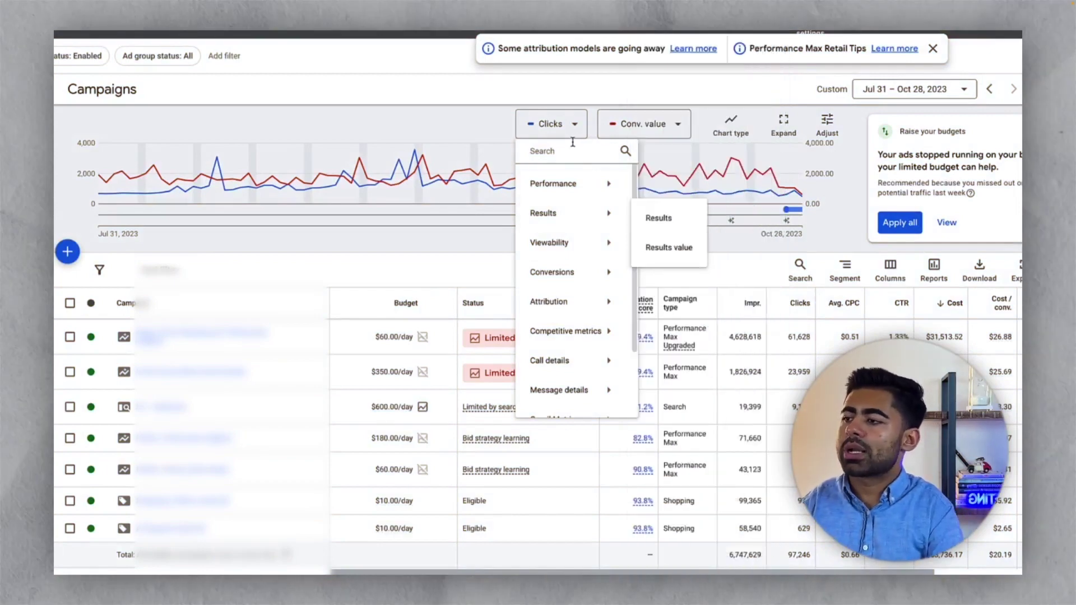
pyautogui.write('cos')
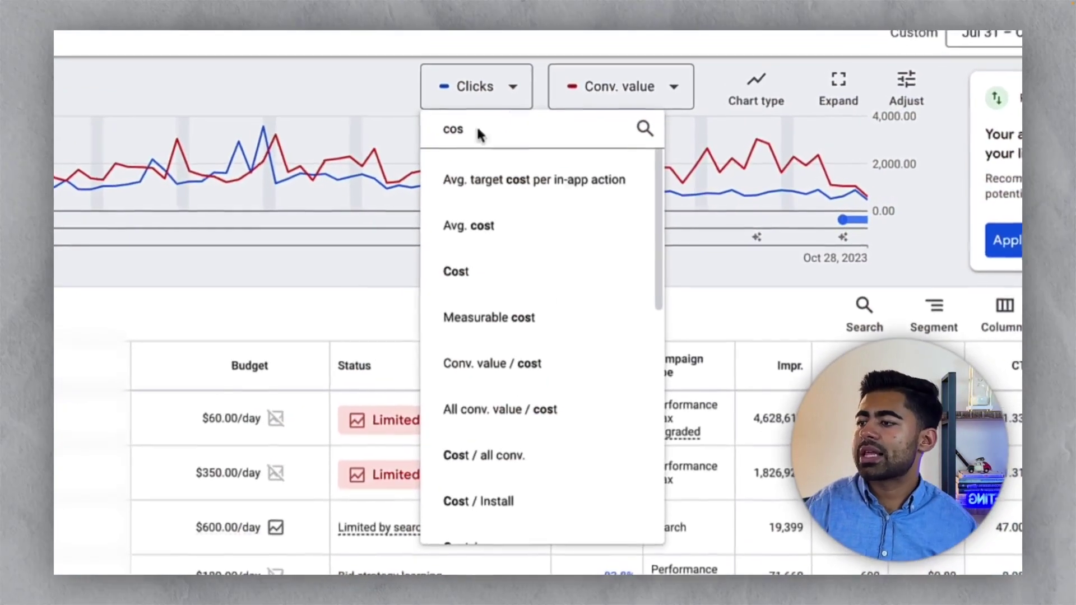
pyautogui.click(529, 255)
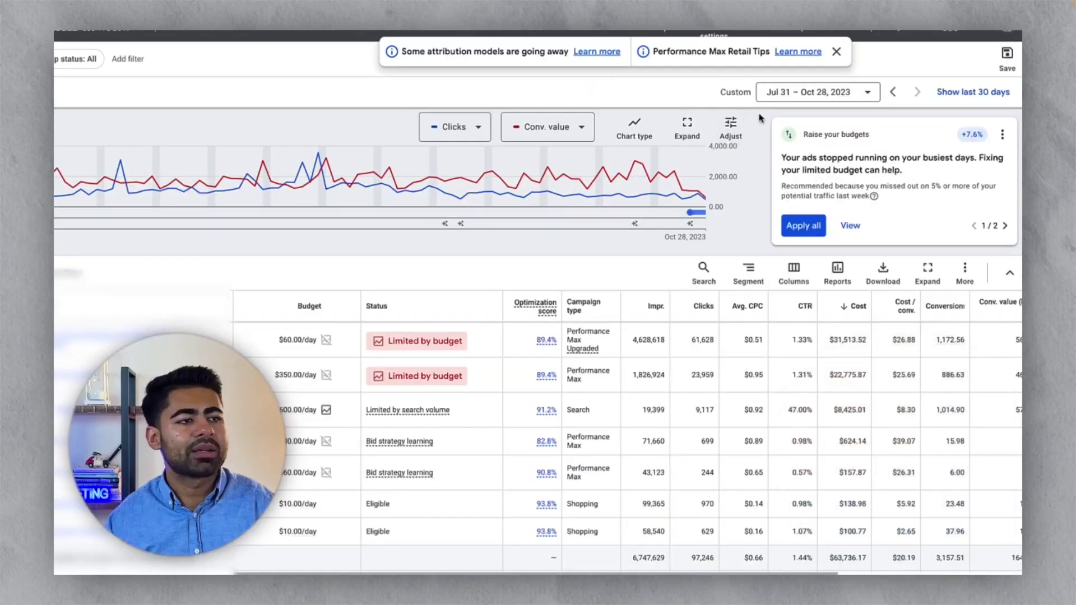
# Keep the Jul 31 – Oct 28 date range and scroll back up to the chart.
pyautogui.click(914, 89)
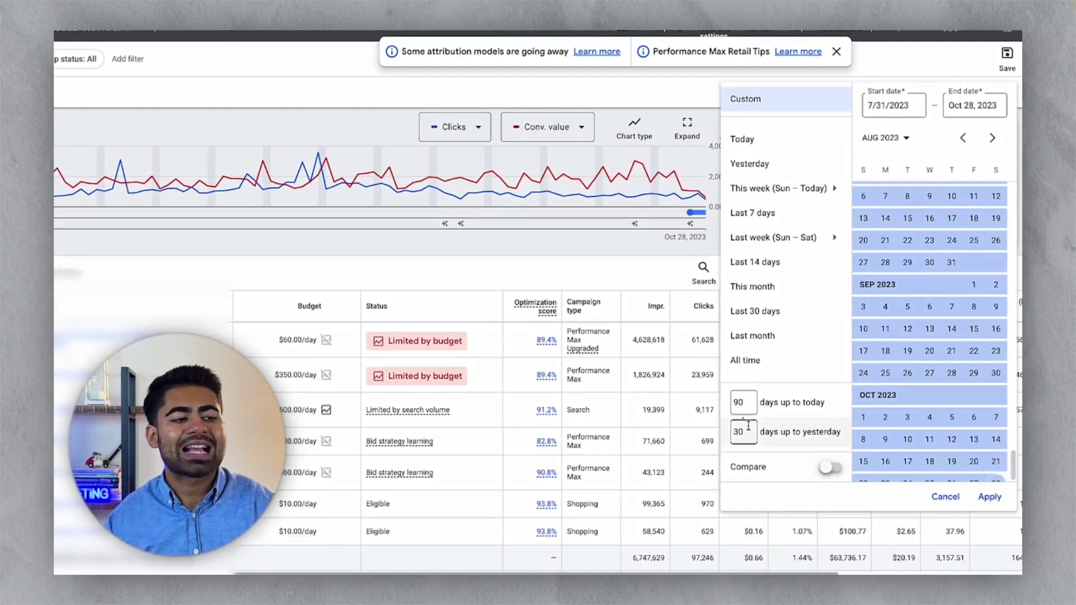
pyautogui.click(841, 411)
pyautogui.click(990, 496)
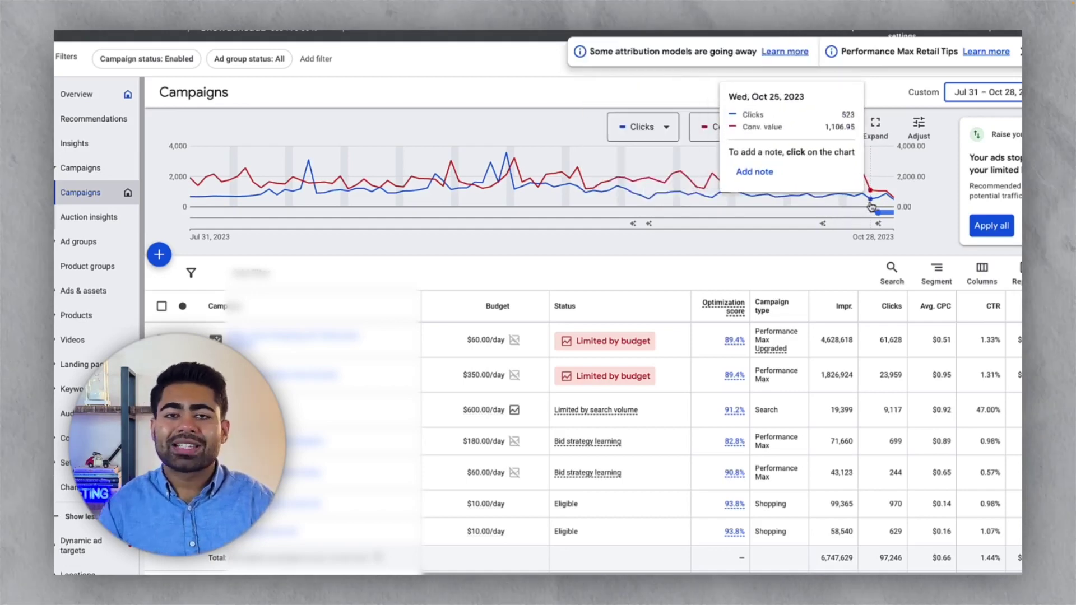
pyautogui.scroll(-1, 538, 355)
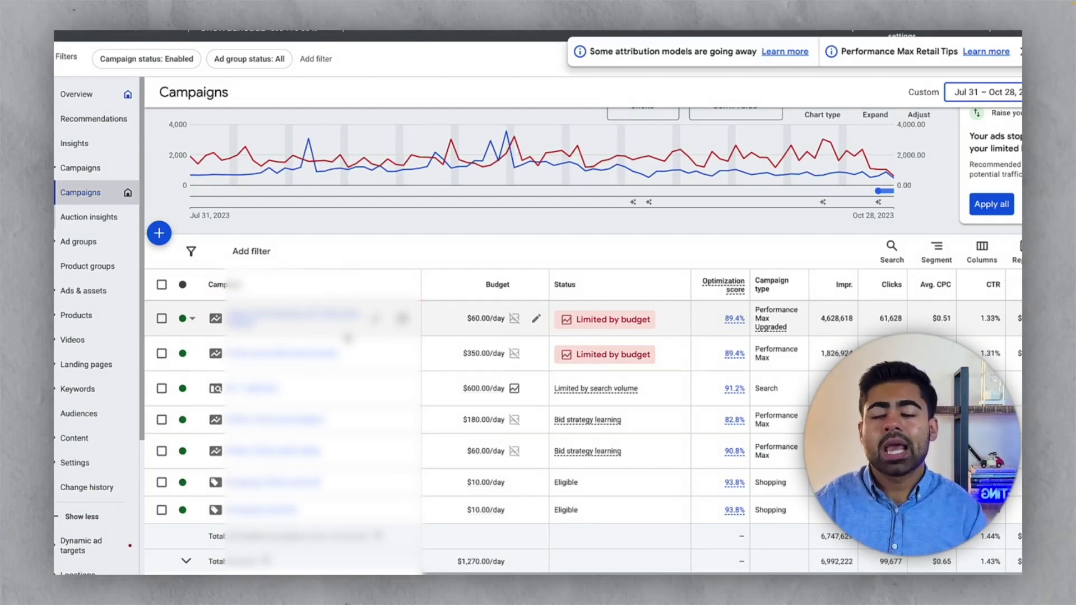
pyautogui.scroll(1, 918, 81)
# Plot the campaigns chart Monthly and set the Campaign status filter to All.
pyautogui.click(919, 126)
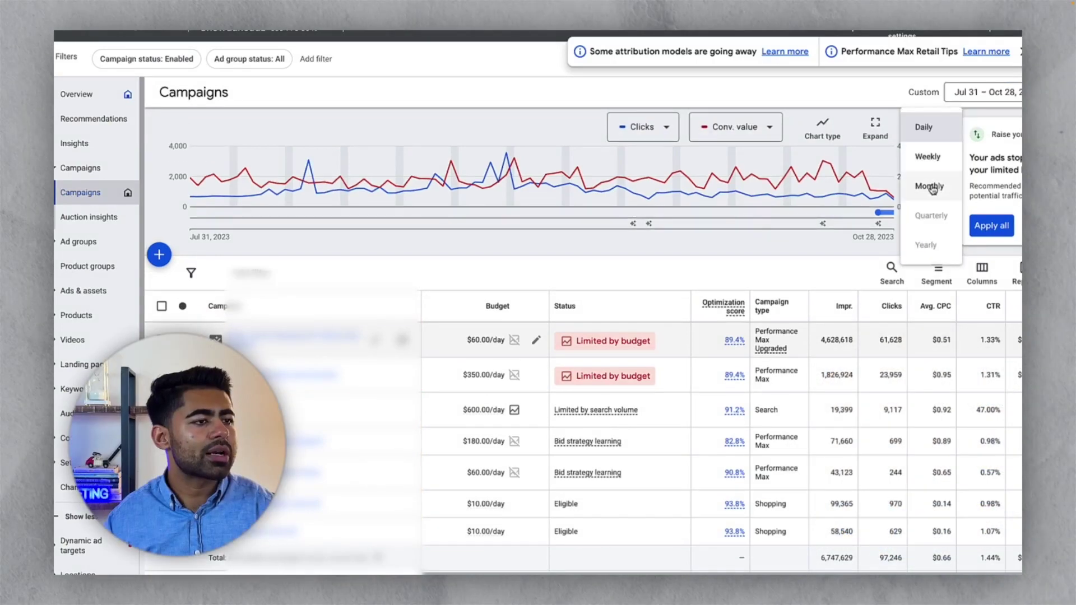
pyautogui.click(930, 187)
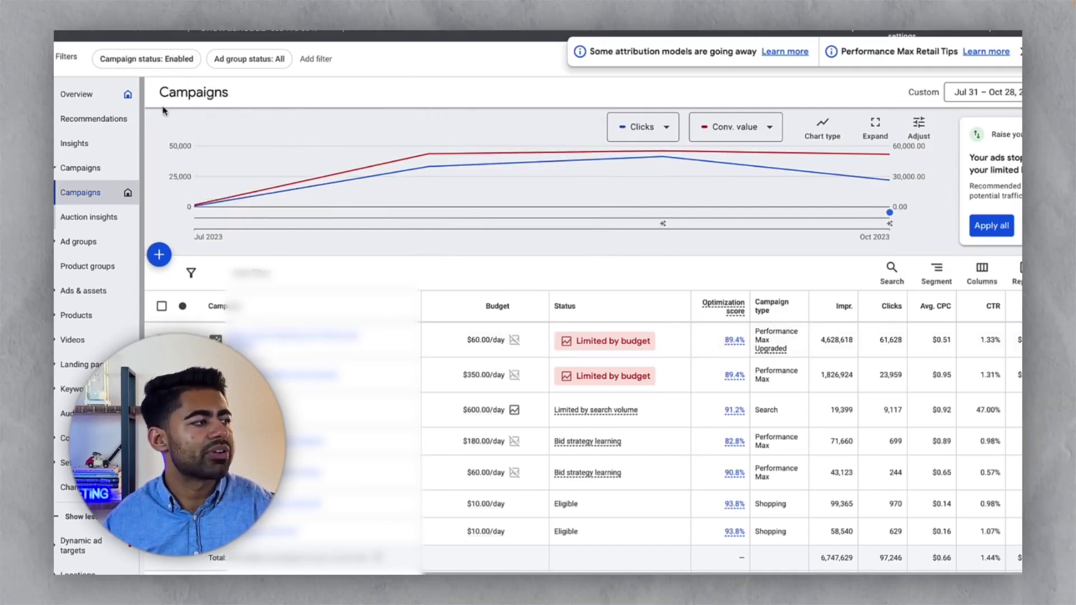
pyautogui.click(148, 58)
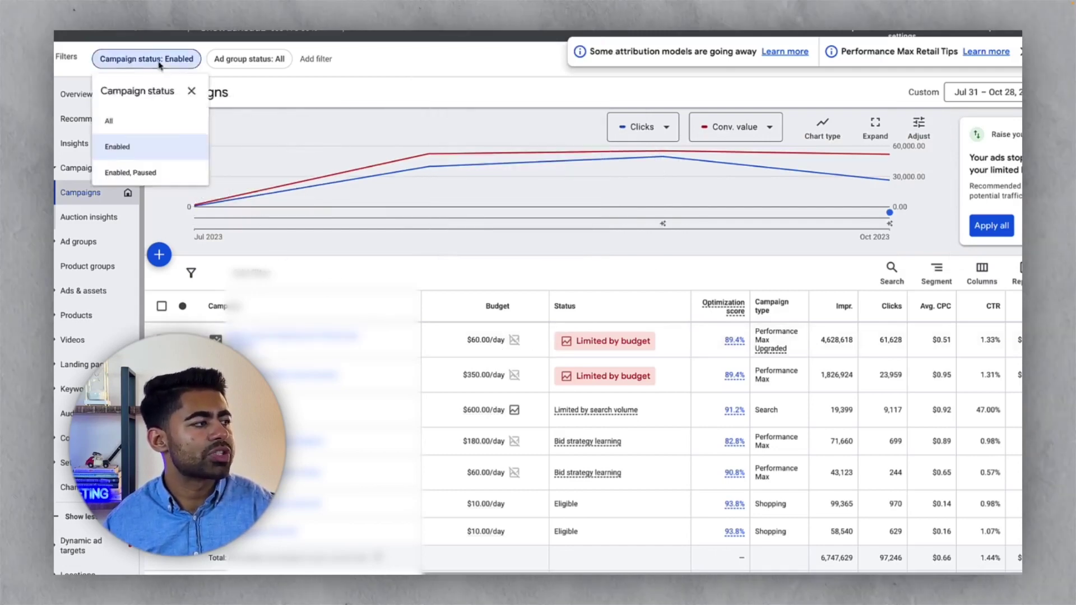
pyautogui.click(165, 134)
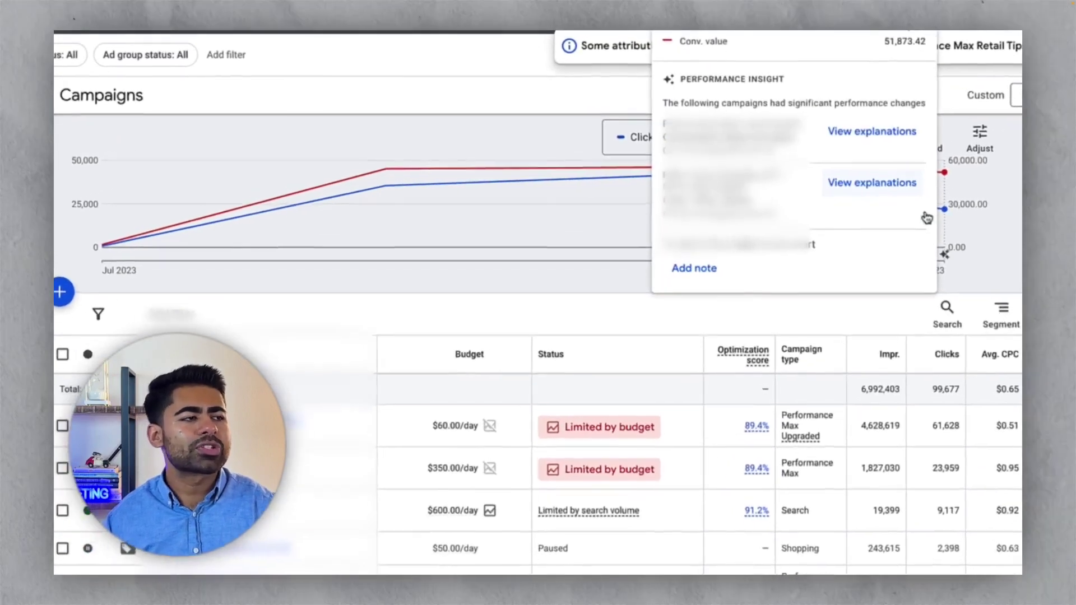
pyautogui.moveTo(857, 182)
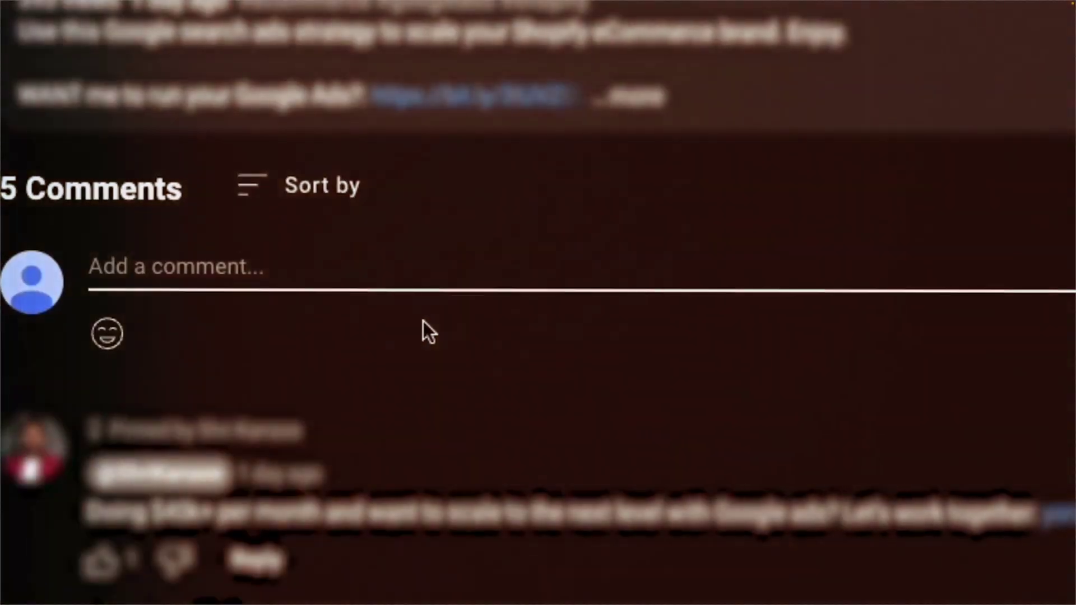
# Write the comment 'its not possible idiot!!!111!!!' under the video.
pyautogui.write('its not possible idiot!')
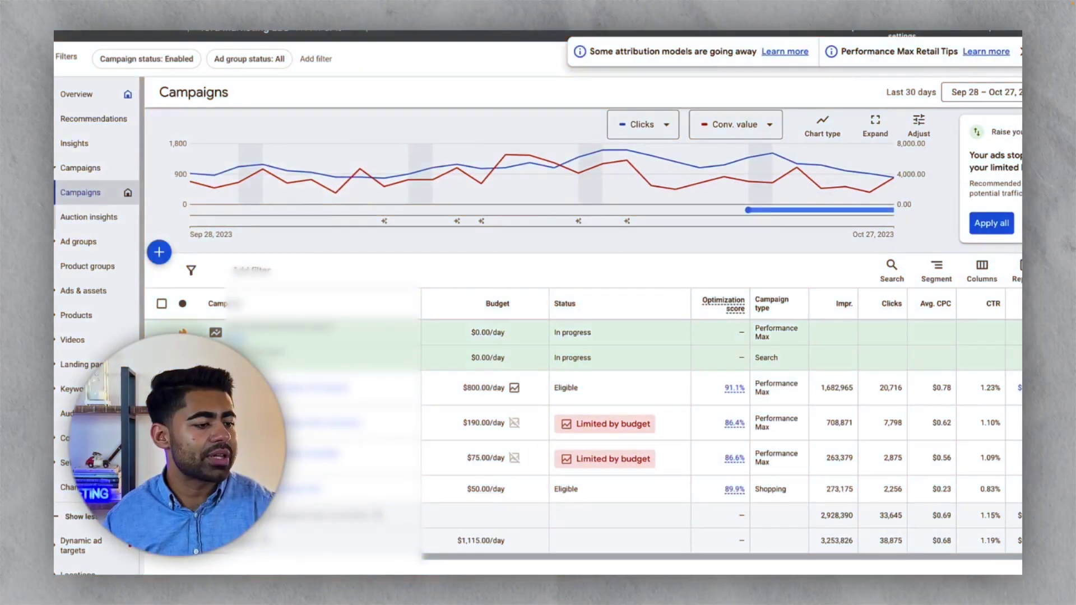
# Apply the Last 30 days range with comparison to the previous period.
pyautogui.moveTo(800, 557); pyautogui.dragTo(953, 558)
pyautogui.click(961, 106)
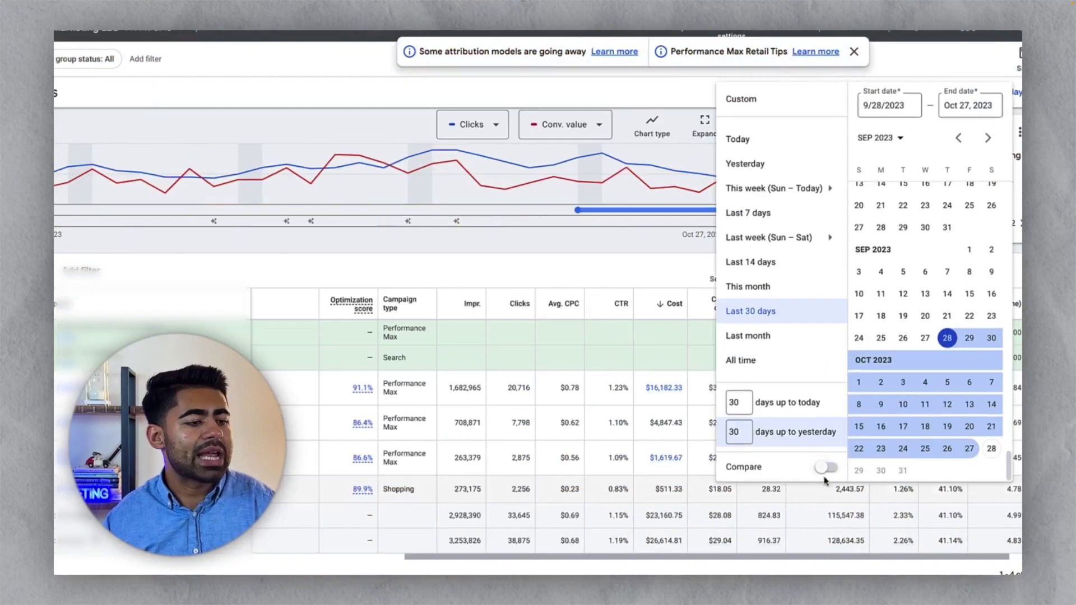
pyautogui.click(825, 469)
pyautogui.click(992, 560)
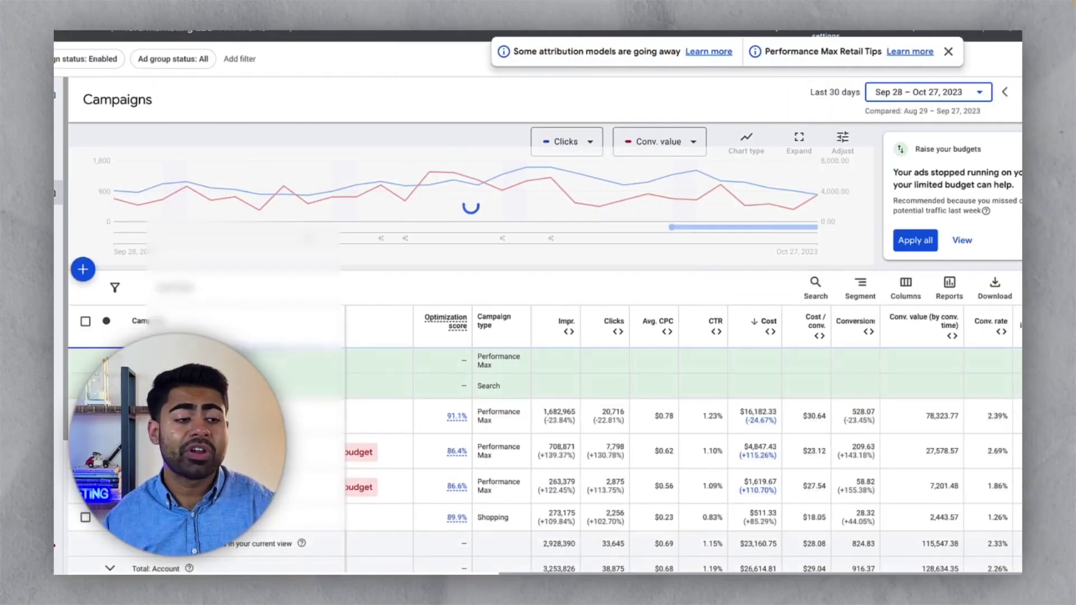
# Review the comparison figures, highlighting the +21.39% and +5.86% total cost changes.
pyautogui.scroll(-1, 981, 481)
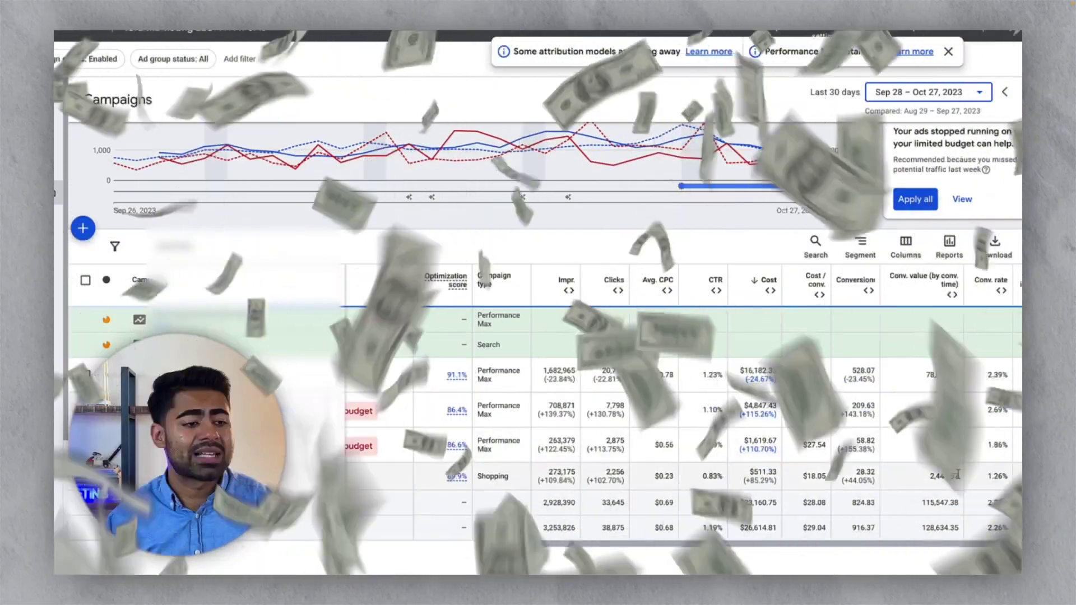
pyautogui.scroll(-1, 950, 483)
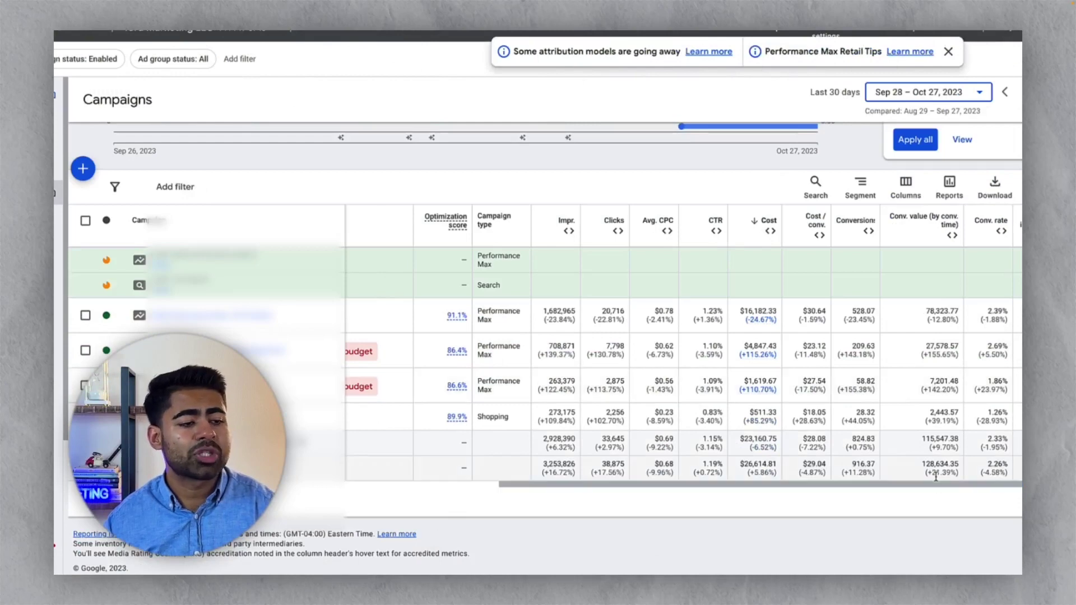
pyautogui.click(933, 475)
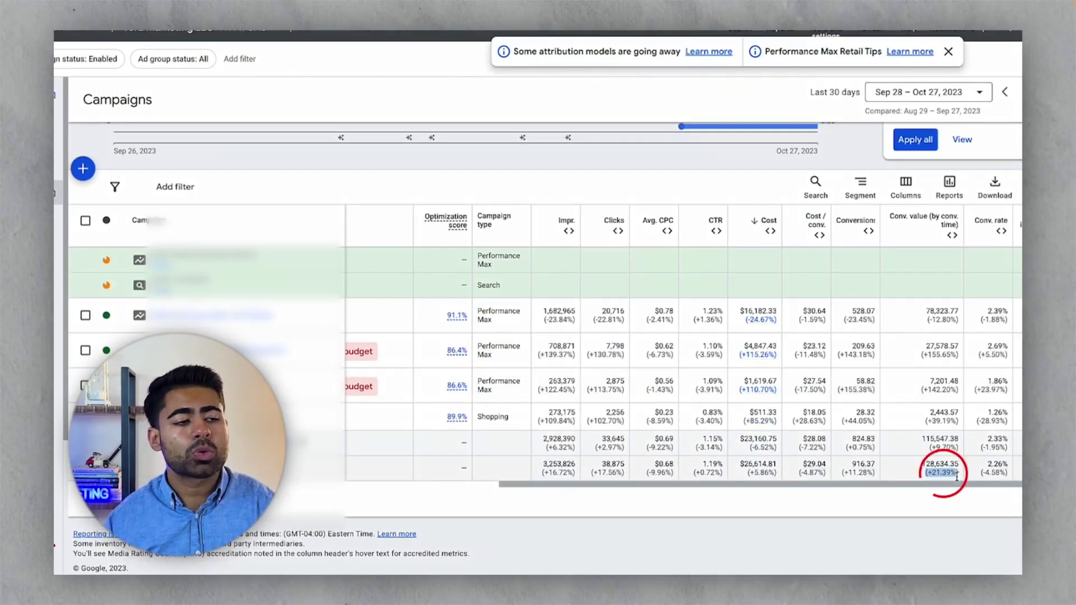
pyautogui.click(958, 477)
pyautogui.click(947, 470)
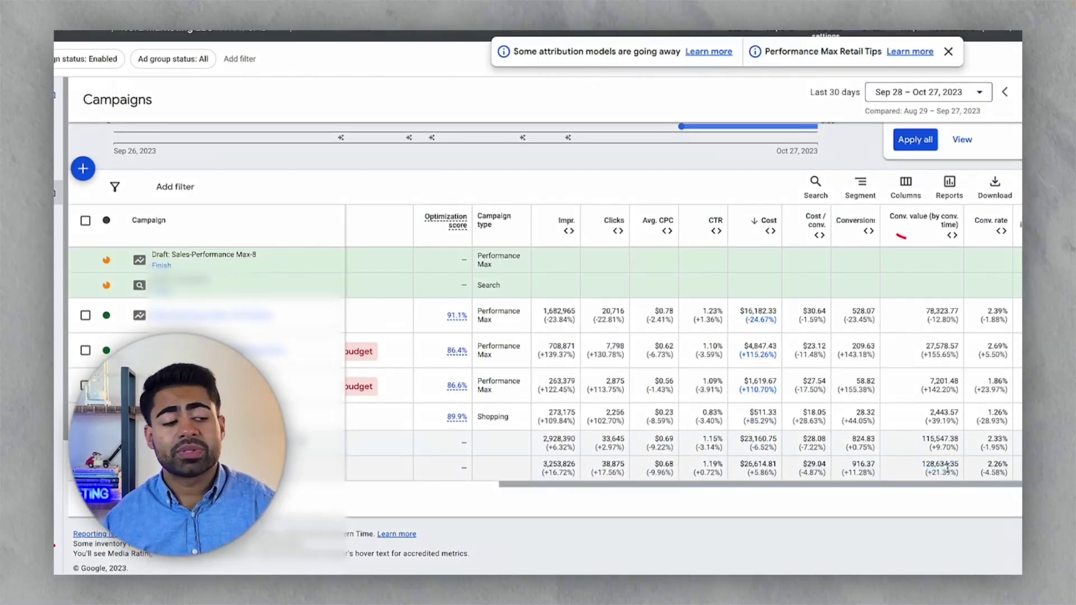
pyautogui.tripleClick(754, 474)
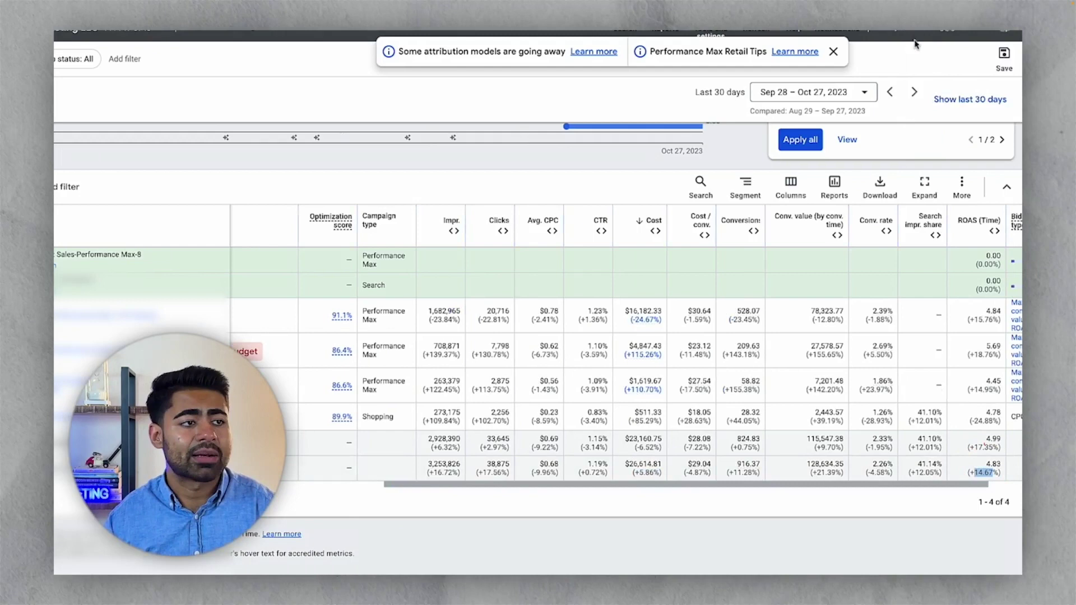
# Turn off the period comparison and reapply the date range.
pyautogui.click(807, 92)
pyautogui.click(828, 455)
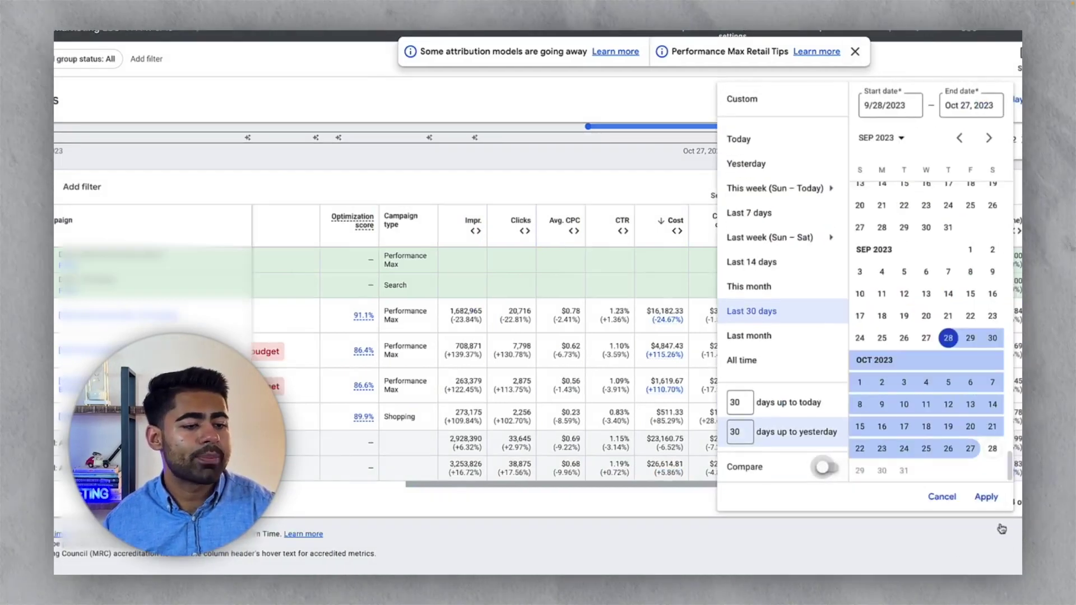
pyautogui.click(987, 496)
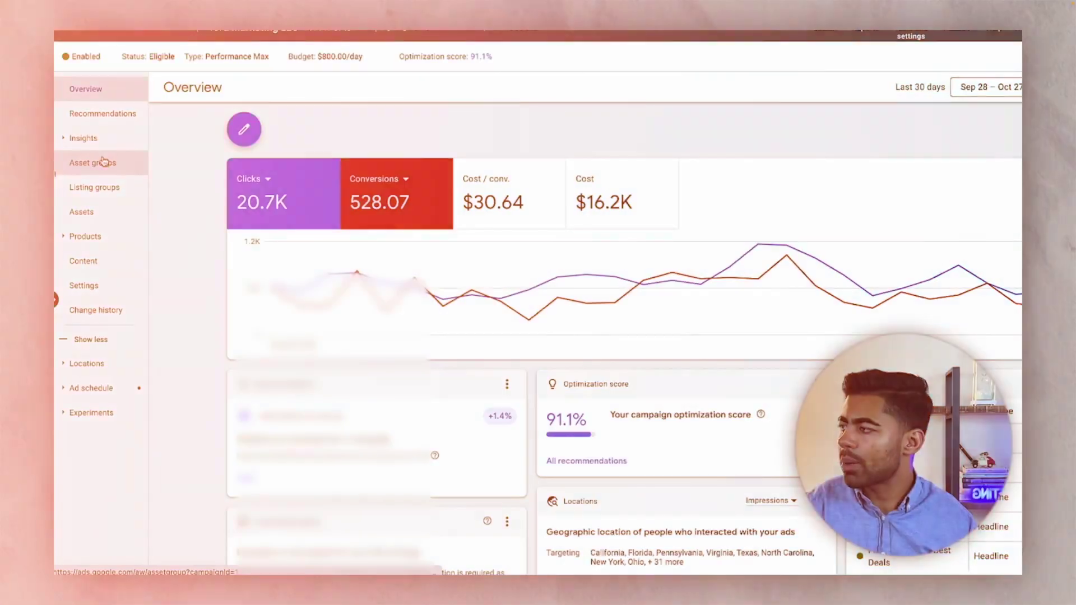
# Compare the Feed Only + No Signal and Assets + Signal asset lists, then view Listing groups.
pyautogui.click(104, 162)
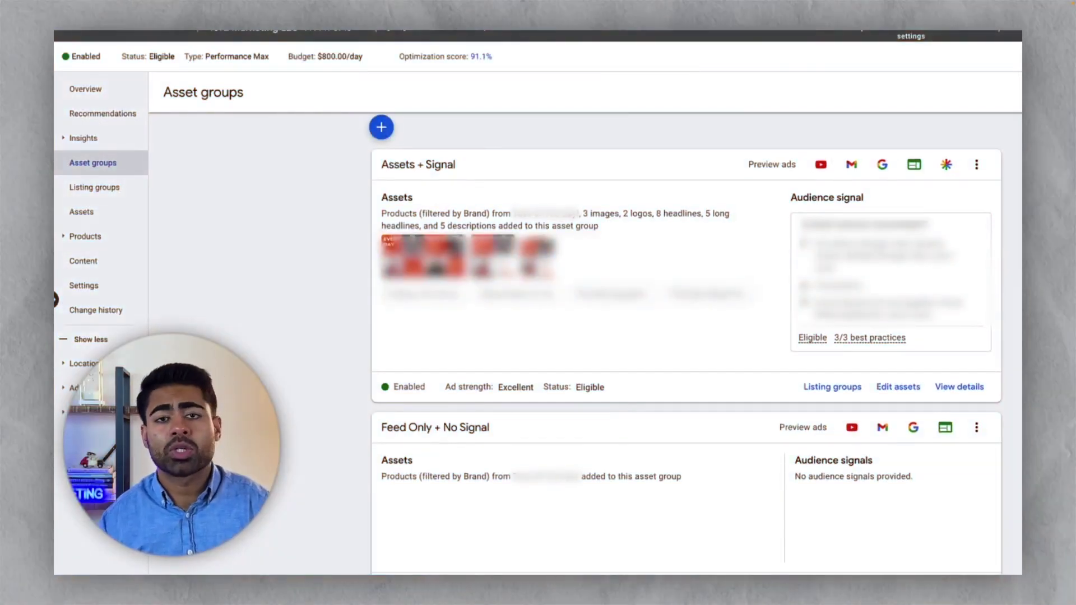
pyautogui.scroll(-2, 495, 357)
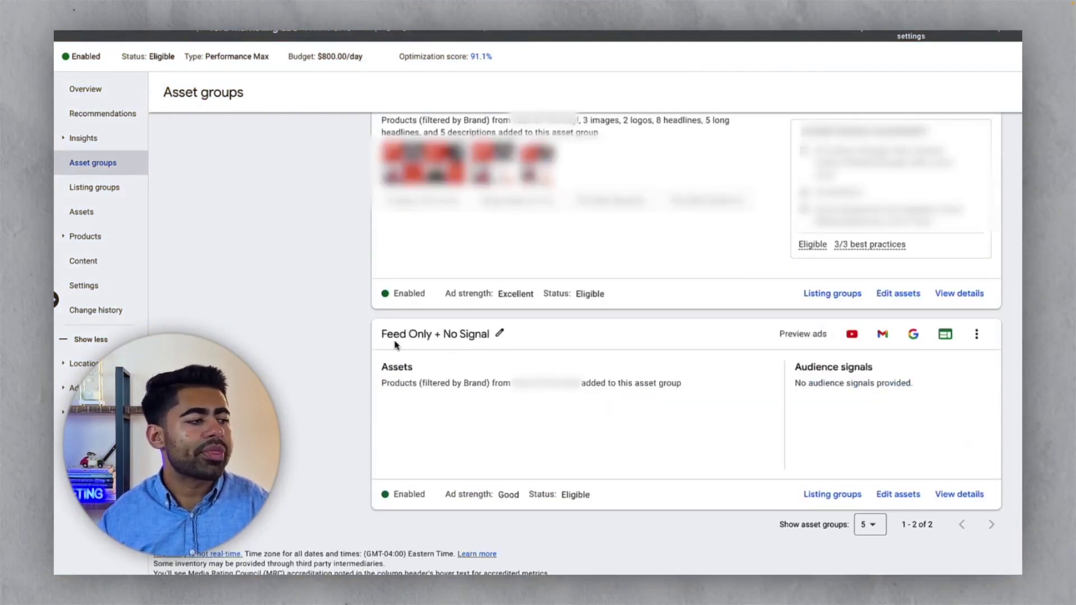
pyautogui.moveTo(455, 386); pyautogui.dragTo(481, 410)
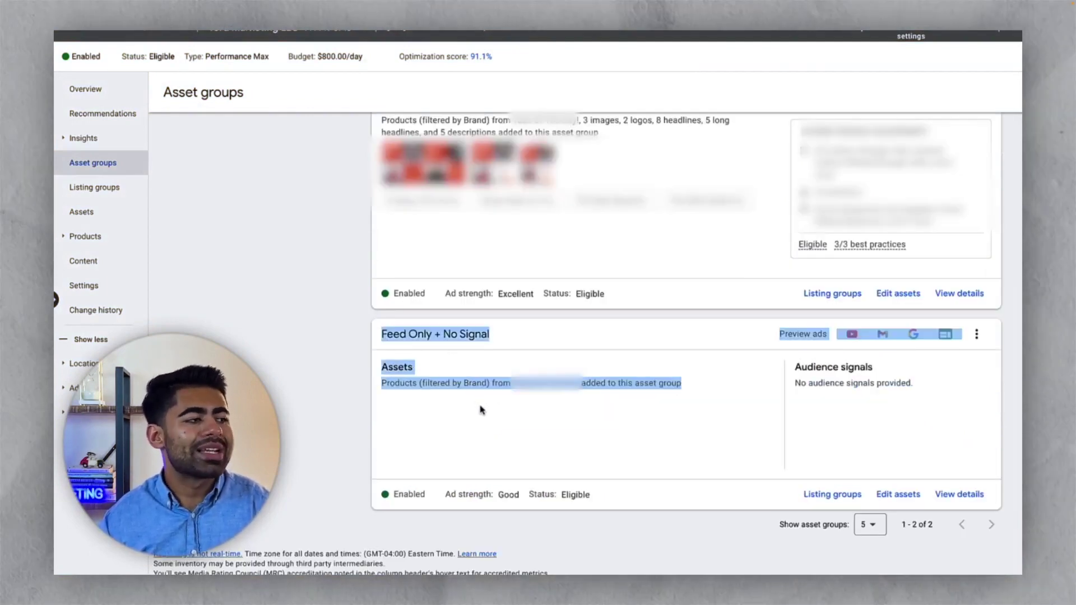
pyautogui.click(480, 410)
pyautogui.scroll(1, 394, 138)
pyautogui.moveTo(383, 158); pyautogui.dragTo(645, 292)
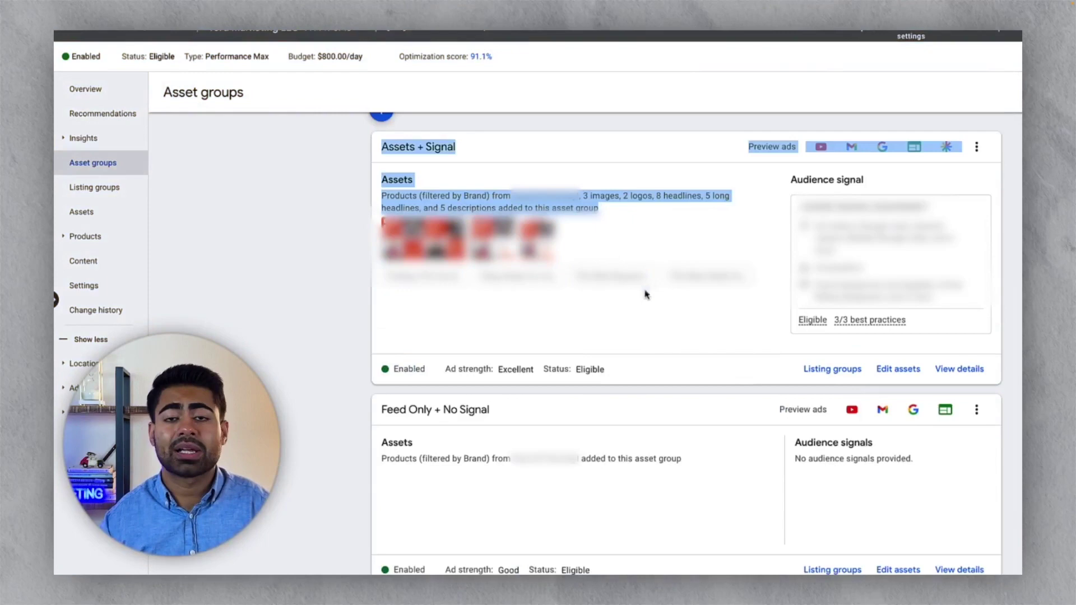
pyautogui.click(642, 311)
pyautogui.click(131, 187)
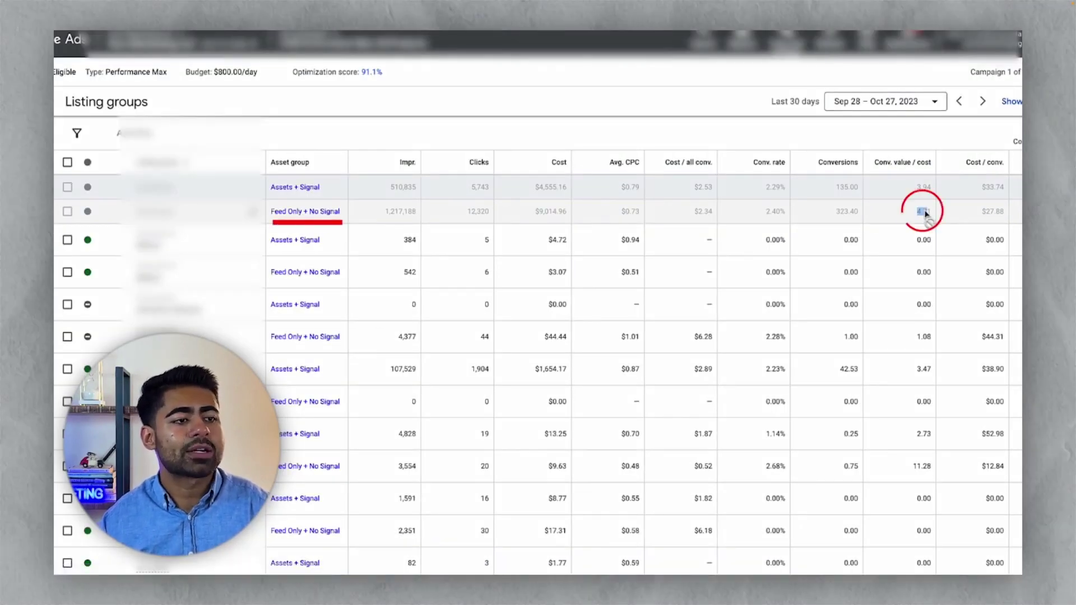
# Highlight the Feed Only + No Signal row's 4.71 and $27.88 figures.
pyautogui.moveTo(926, 213); pyautogui.dragTo(934, 214)
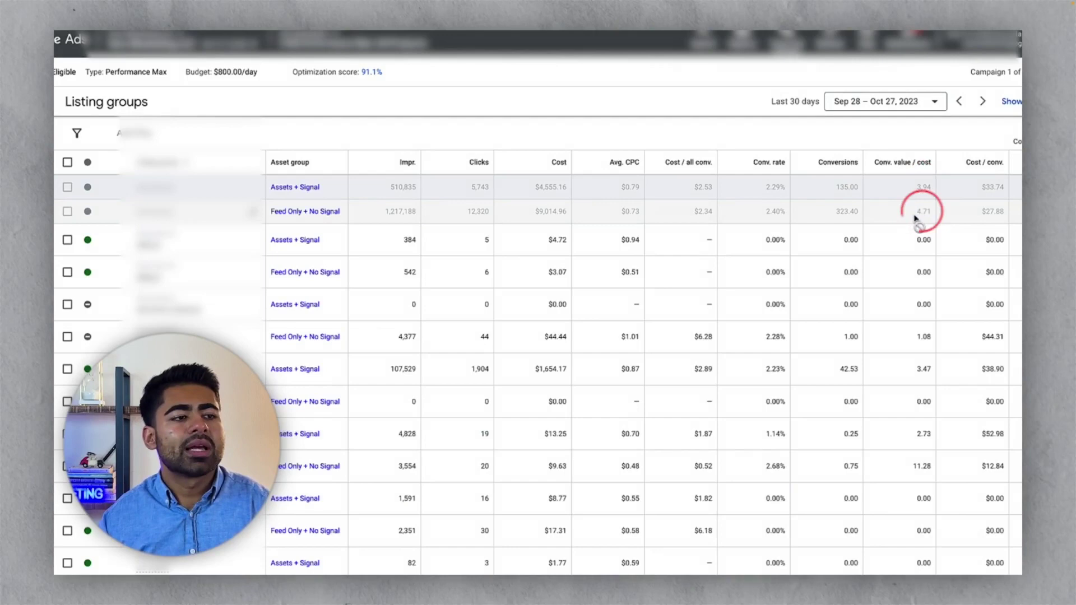
pyautogui.moveTo(916, 218); pyautogui.dragTo(949, 222)
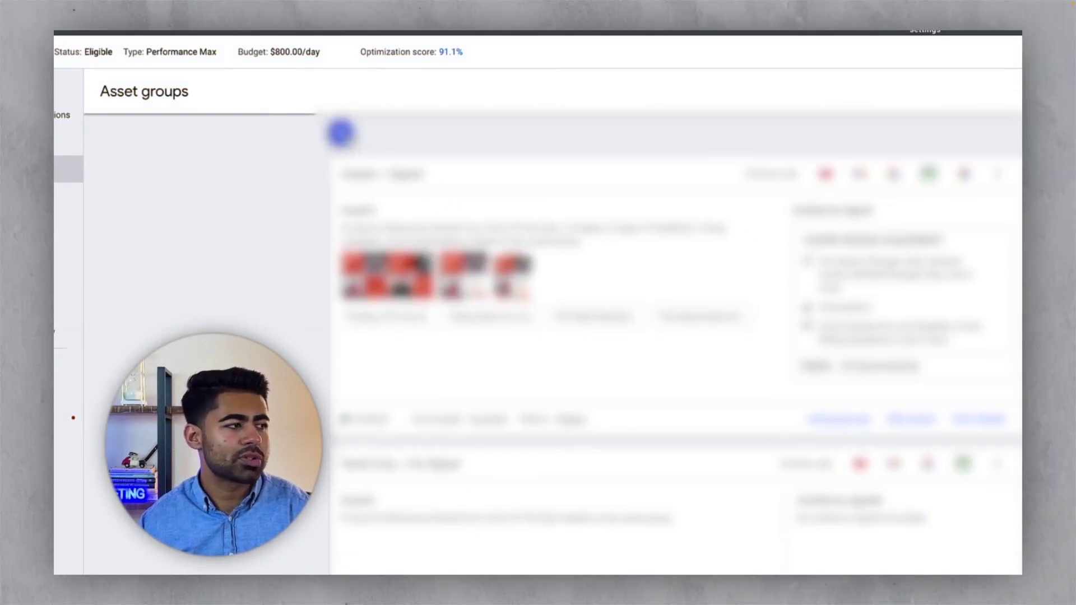
pyautogui.click(340, 132)
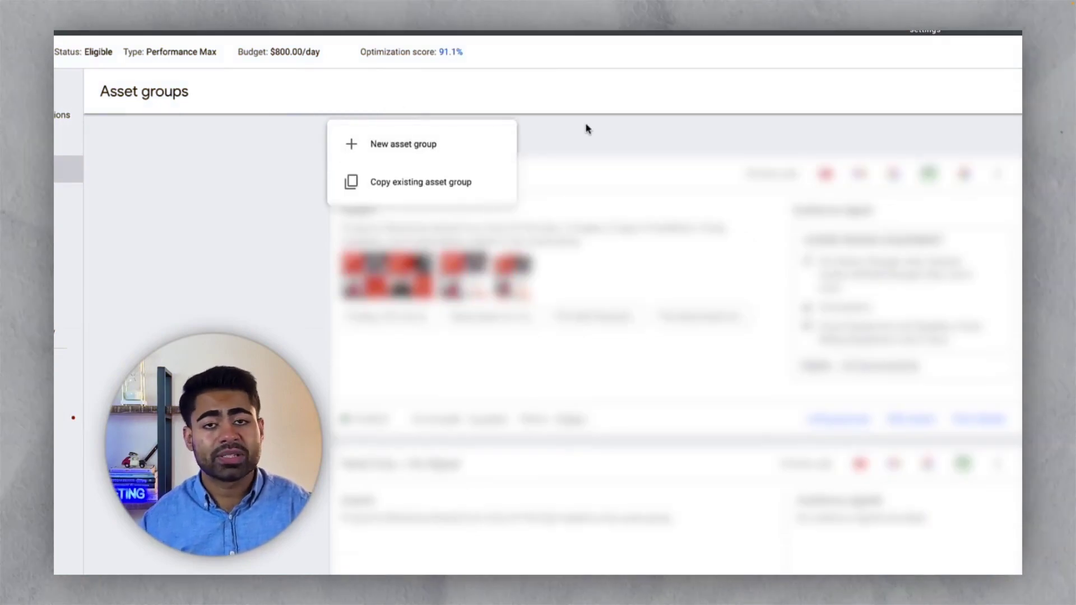
pyautogui.click(393, 136)
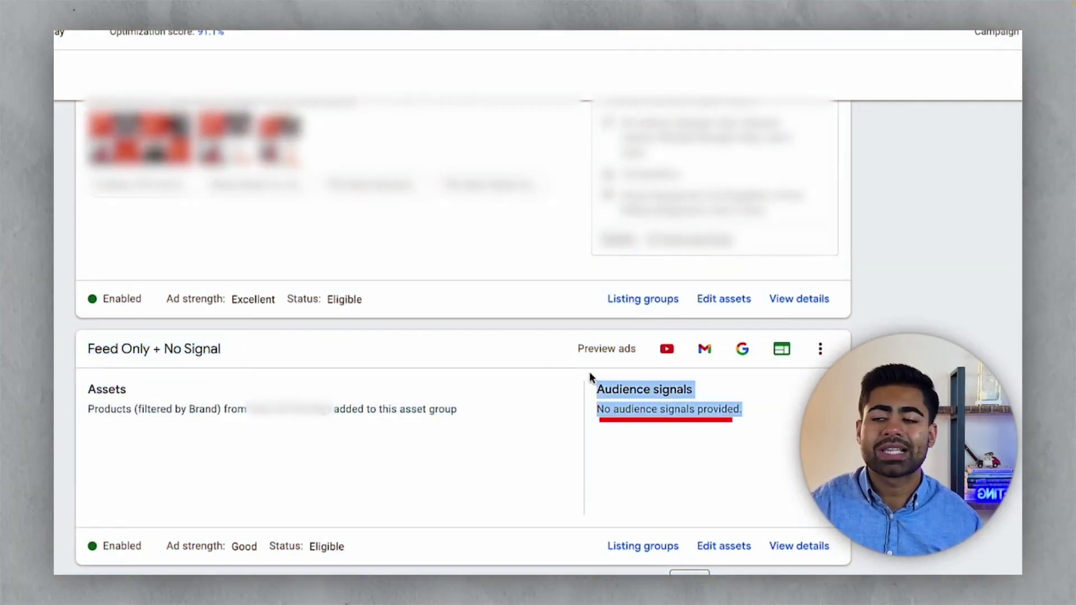
pyautogui.scroll(3, 673, 184)
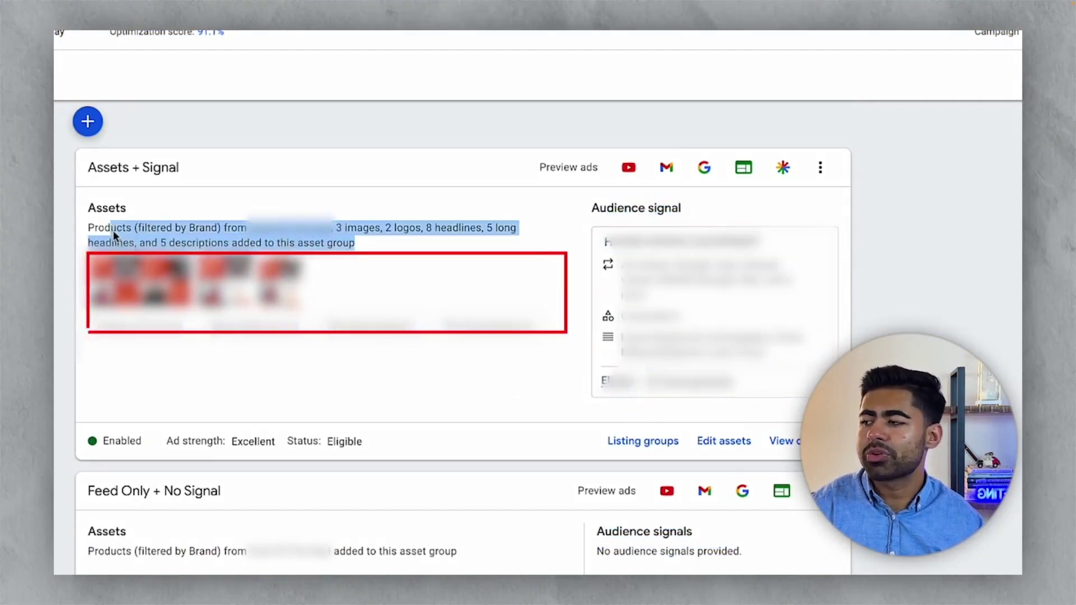
pyautogui.scroll(-3, 256, 298)
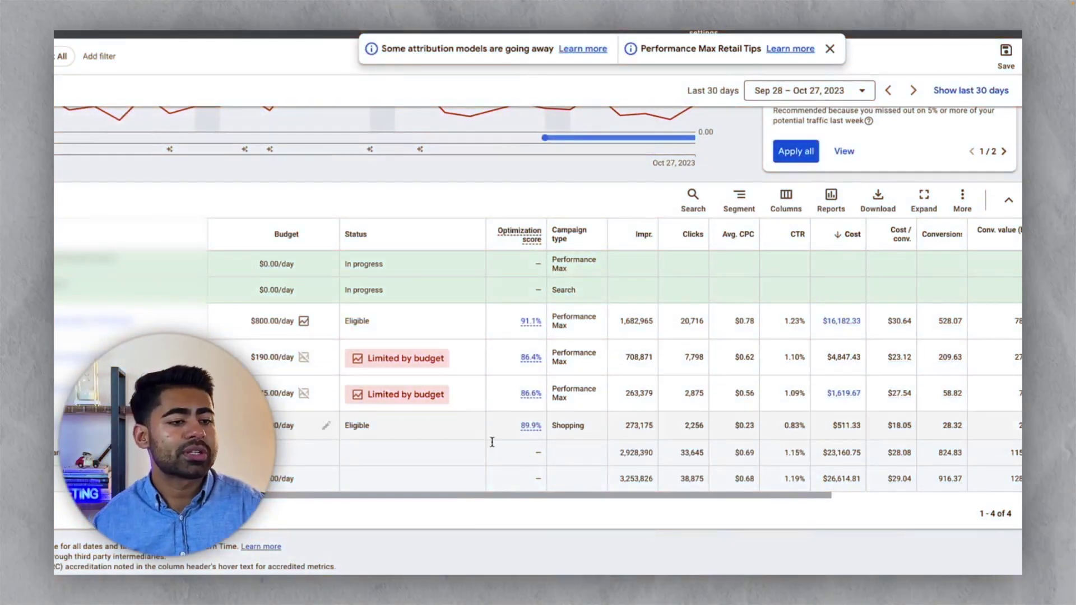
# Highlight a stretch of text in the Campaigns table.
pyautogui.moveTo(563, 497); pyautogui.dragTo(730, 510)
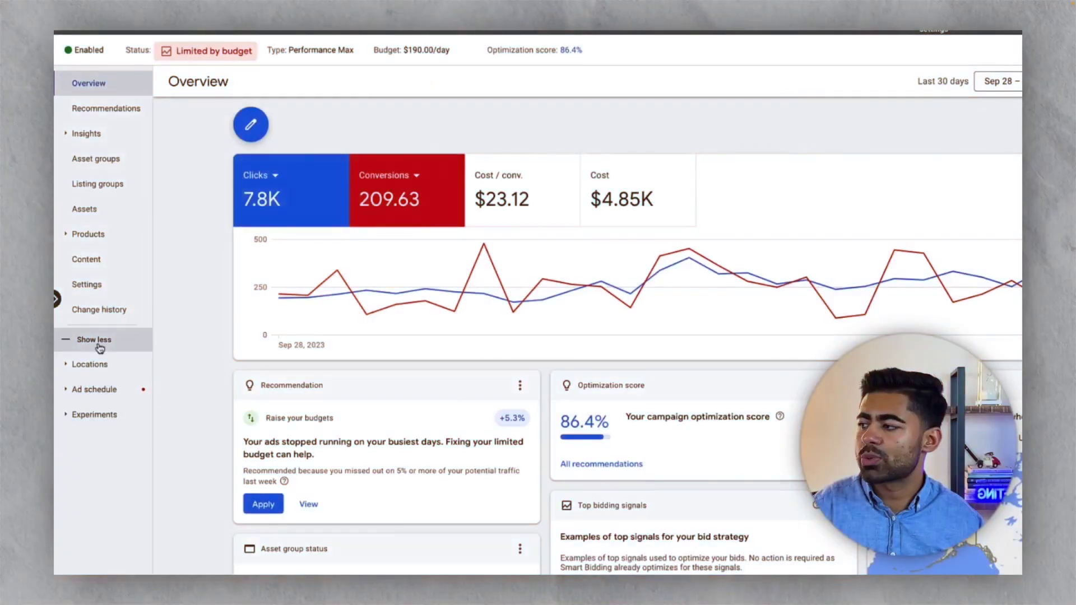
# Open campaign Settings and expand Customer acquisition to check Only bid for new customers.
pyautogui.click(115, 289)
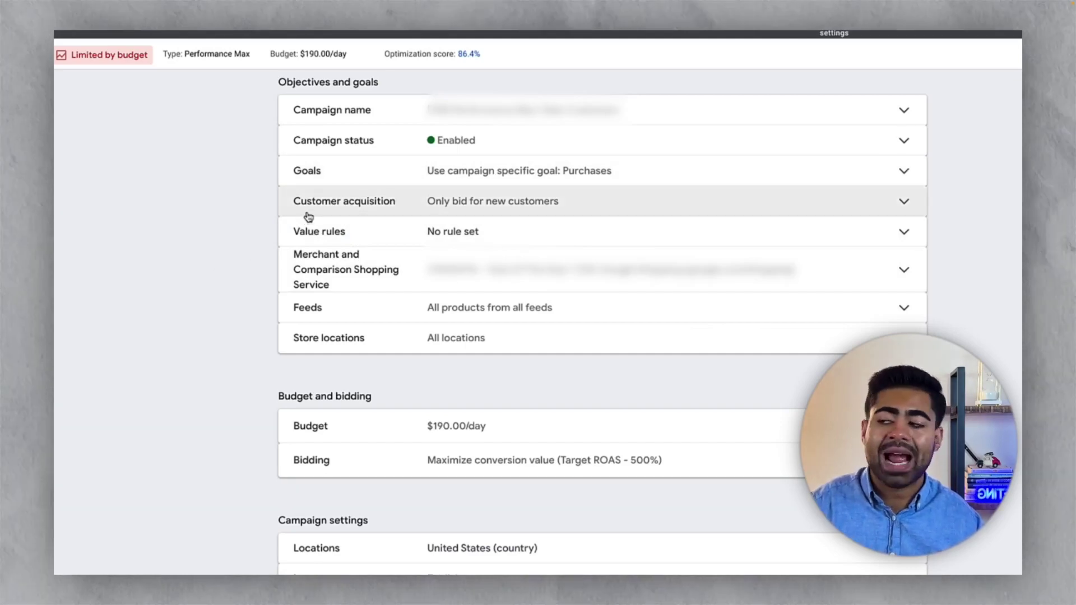
pyautogui.click(308, 215)
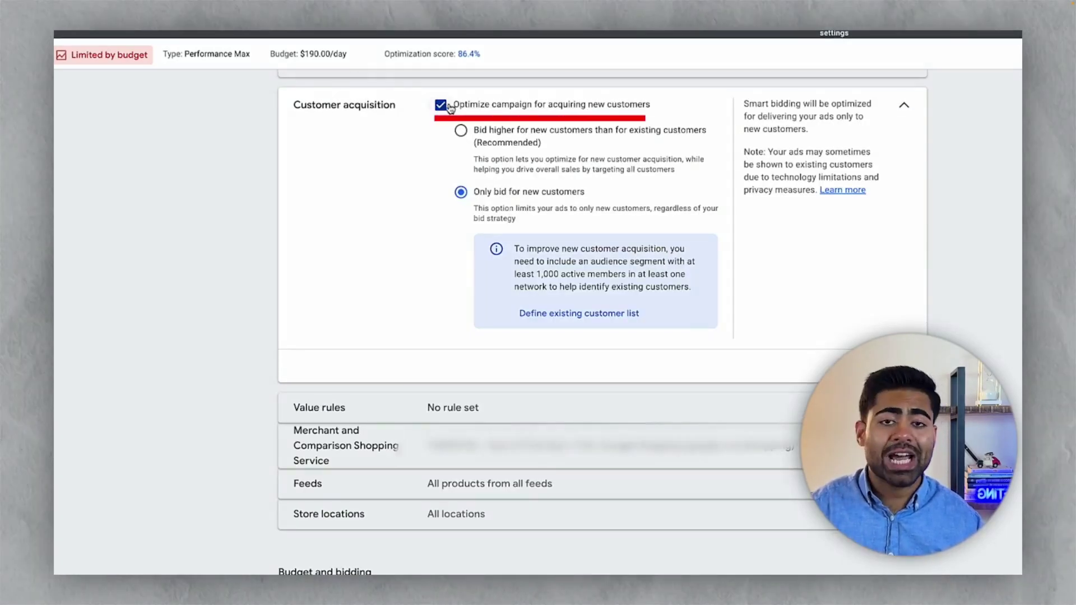
pyautogui.scroll(1, 451, 108)
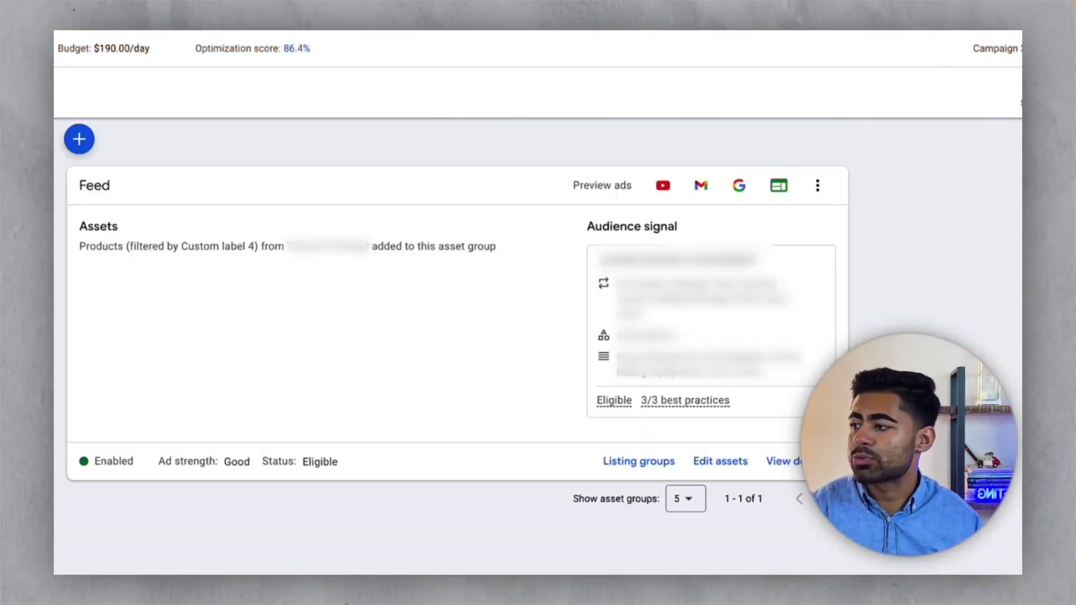
# Highlight the Feed group's products-only assets, its audience signal, and the account totals row.
pyautogui.moveTo(114, 223); pyautogui.dragTo(467, 367)
pyautogui.click(83, 216)
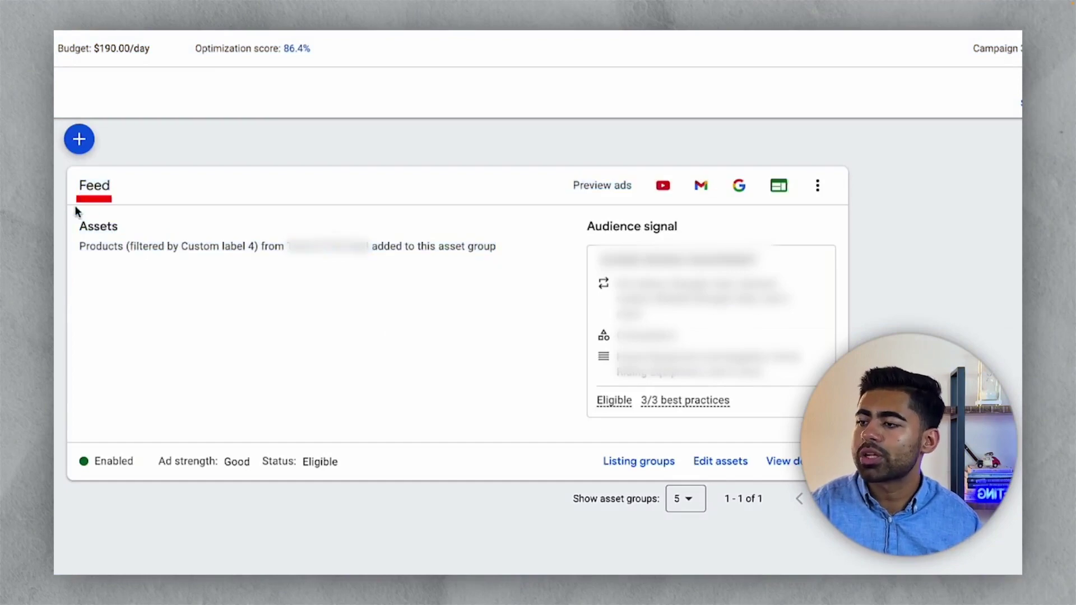
pyautogui.moveTo(74, 211); pyautogui.dragTo(548, 290)
pyautogui.click(548, 290)
pyautogui.moveTo(586, 226); pyautogui.dragTo(740, 381)
pyautogui.click(740, 381)
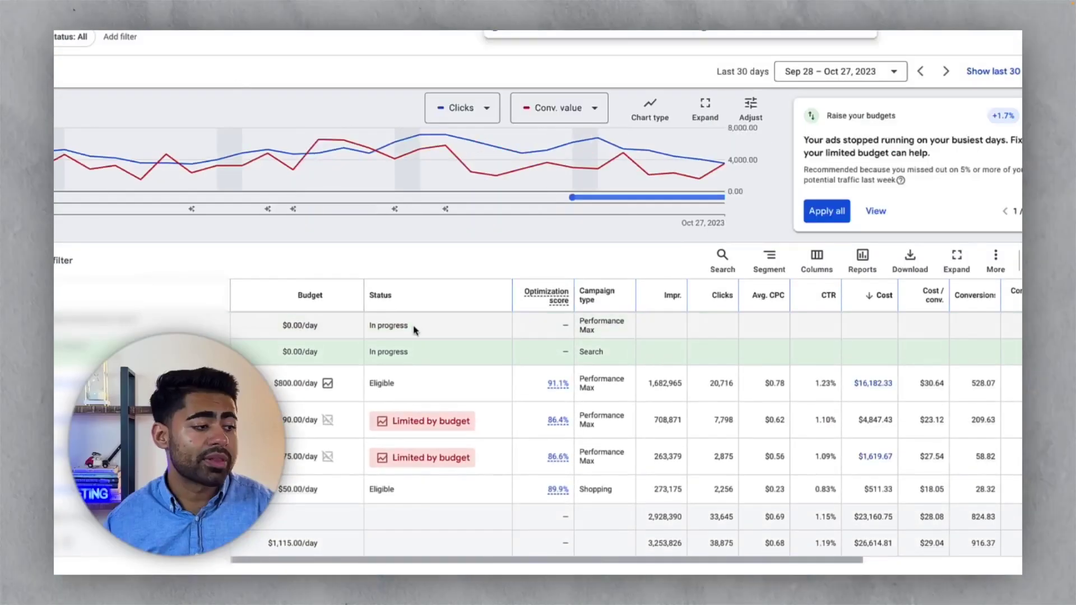
pyautogui.moveTo(388, 559); pyautogui.dragTo(743, 560)
pyautogui.click(981, 418)
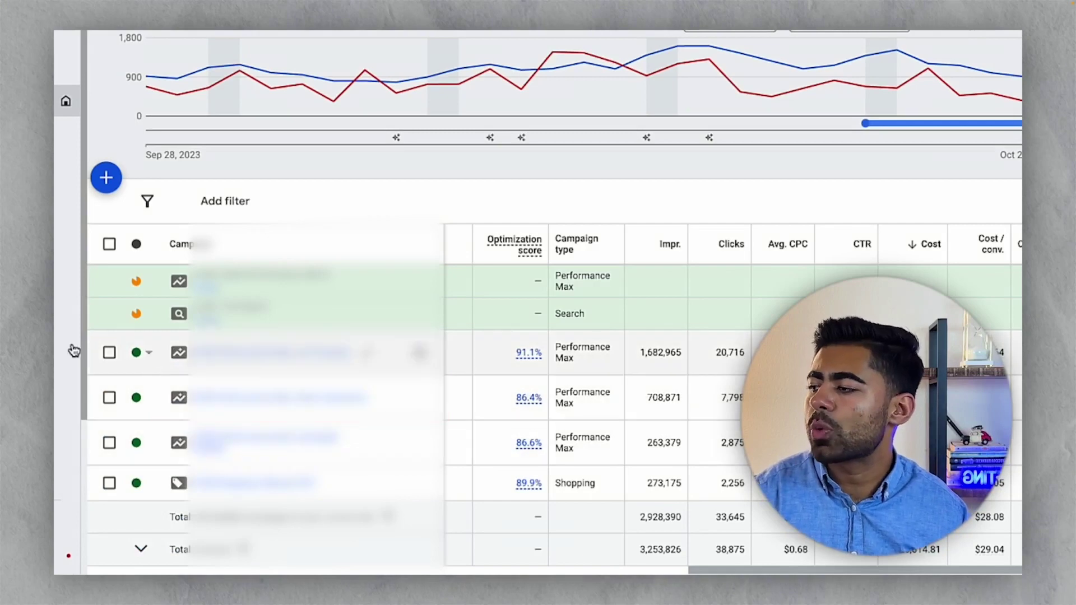
# Tick and then untick the checkbox of the Performance Max campaign with the 91.1% score.
pyautogui.click(109, 353)
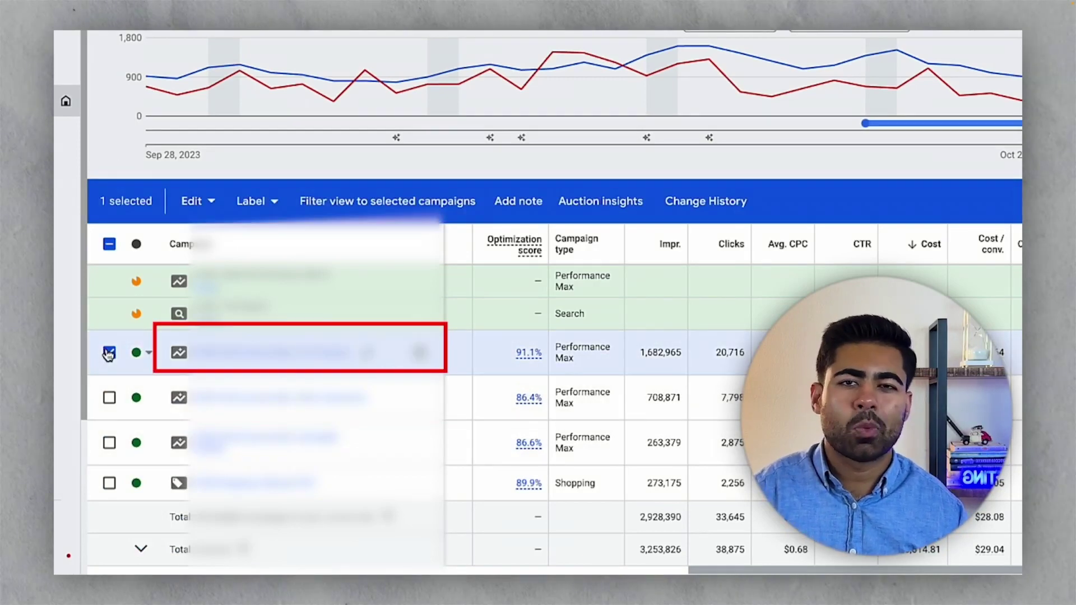
pyautogui.click(109, 353)
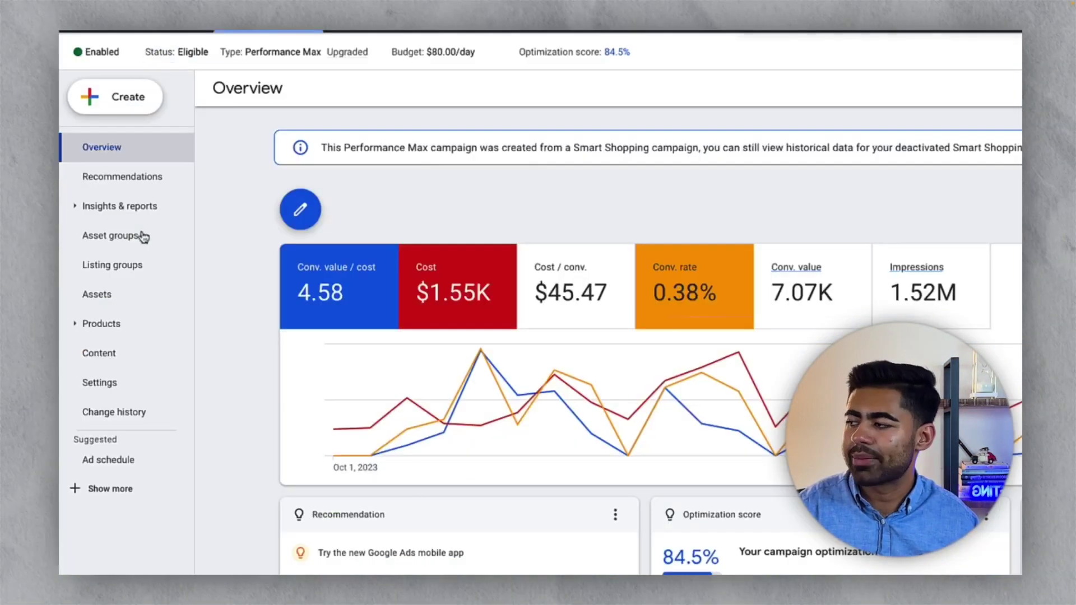
# Open the Performance Max Upgraded campaign's asset groups and page to groups 6–8 of 8.
pyautogui.click(142, 235)
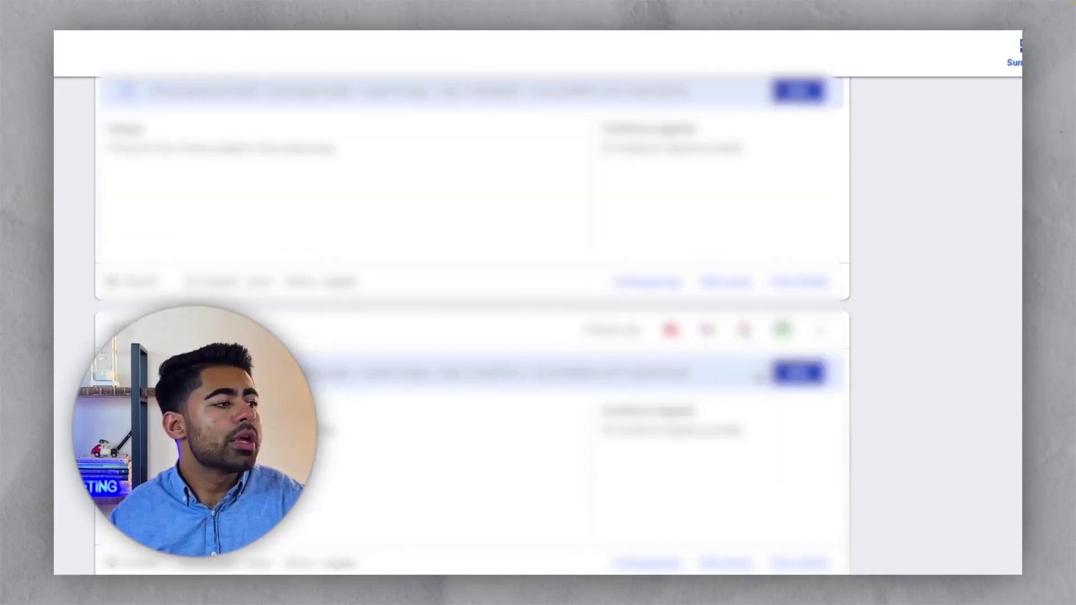
pyautogui.scroll(2, 749, 385)
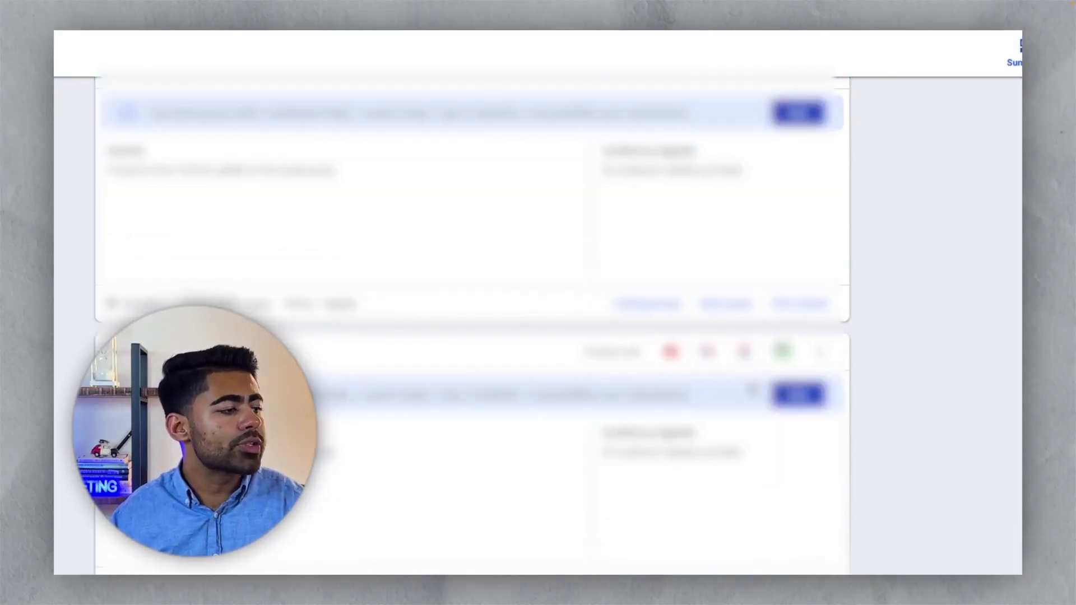
pyautogui.scroll(-2, 740, 401)
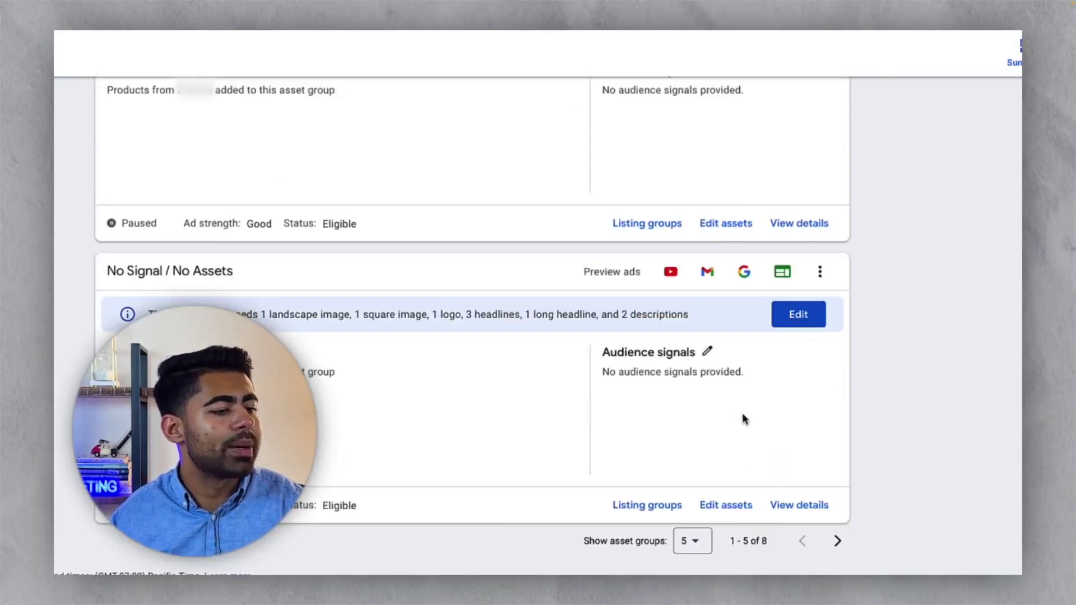
pyautogui.click(836, 541)
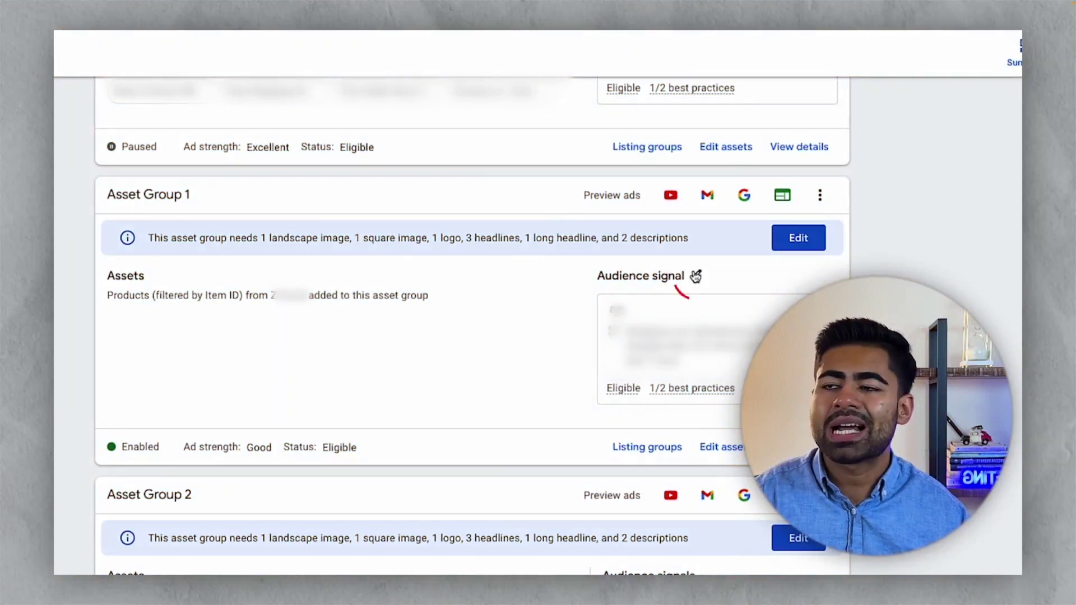
# Open Asset Group 1's 'aq' audience signal for editing and highlight the Shopping cart abandoners list.
pyautogui.click(695, 276)
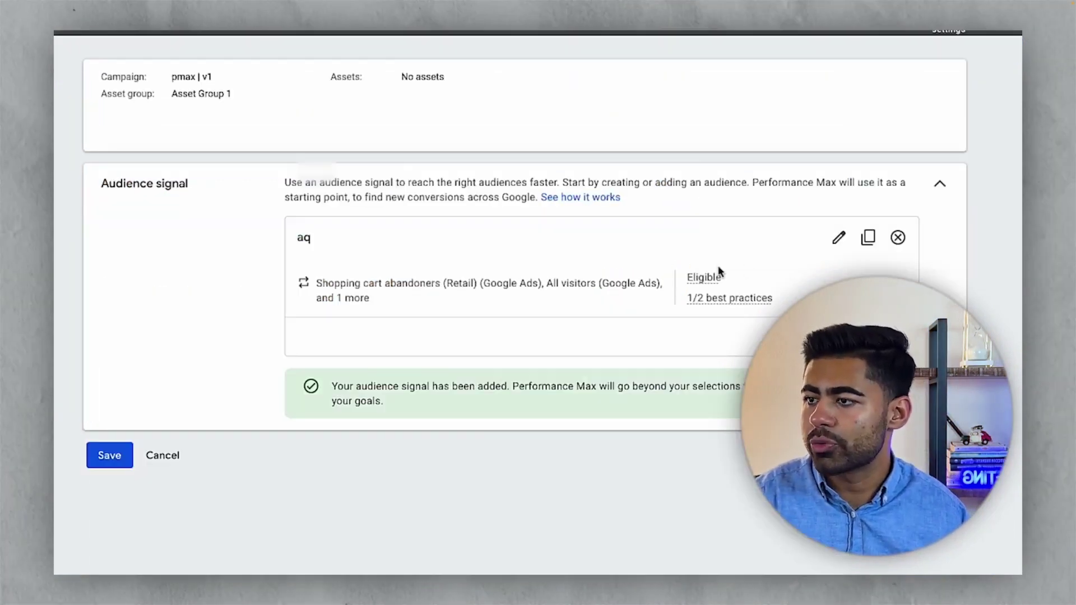
pyautogui.click(837, 248)
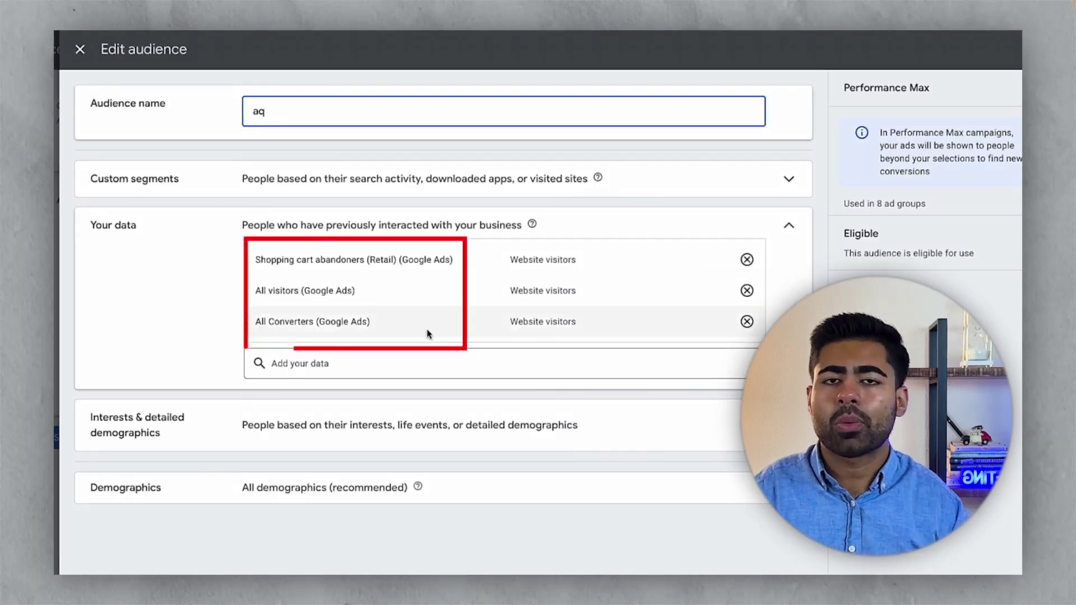
pyautogui.doubleClick(262, 260)
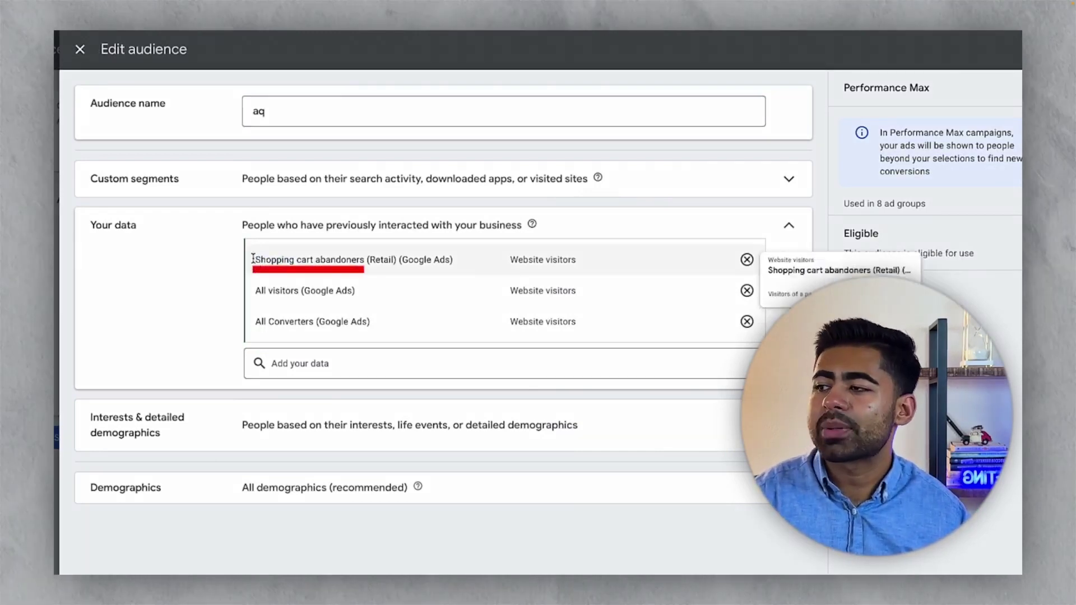
pyautogui.tripleClick(253, 260)
pyautogui.click(286, 301)
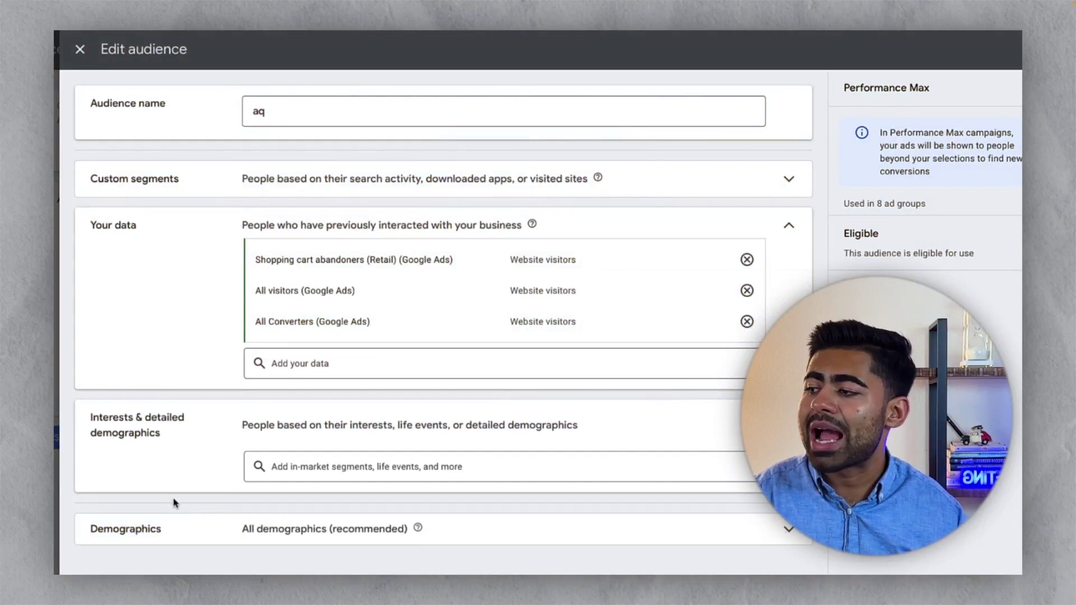
# Highlight the Interests & detailed demographics section, collapsing and reopening it.
pyautogui.scroll(-3, 238, 512)
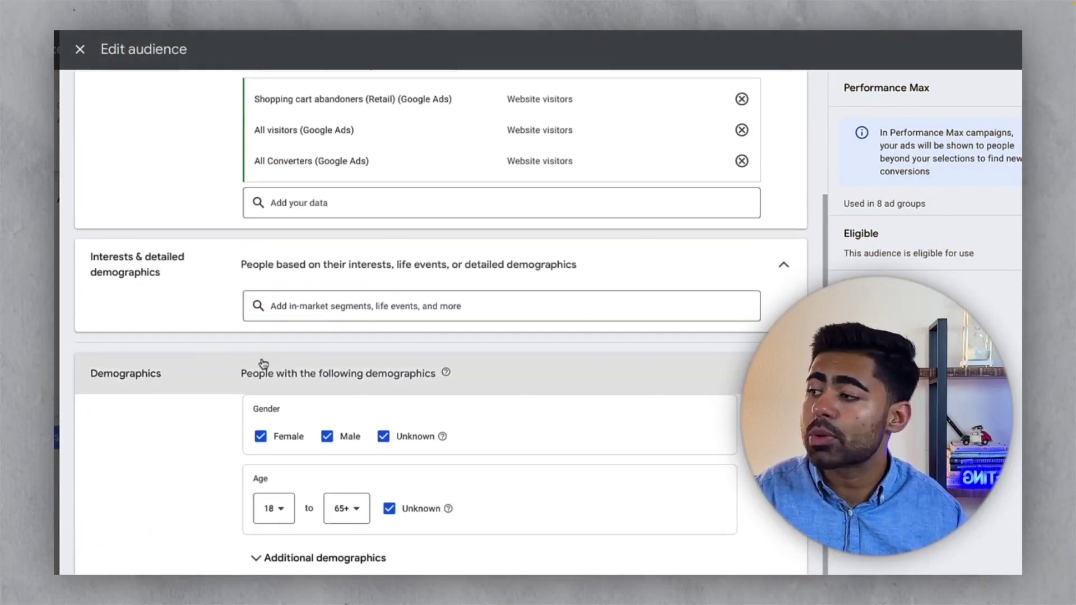
pyautogui.moveTo(168, 279); pyautogui.dragTo(79, 246)
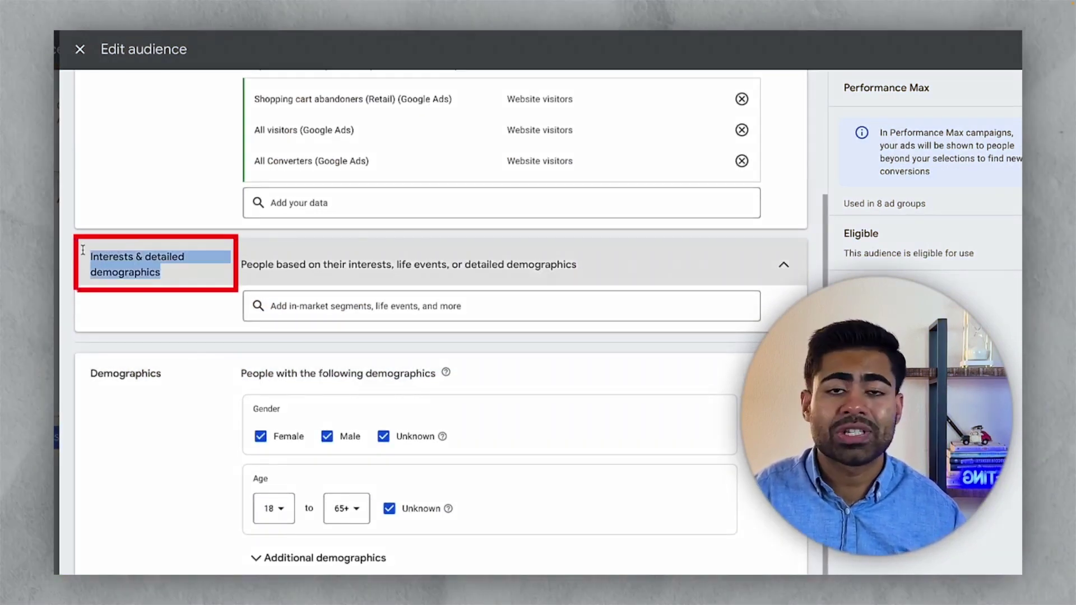
pyautogui.click(96, 272)
pyautogui.click(134, 293)
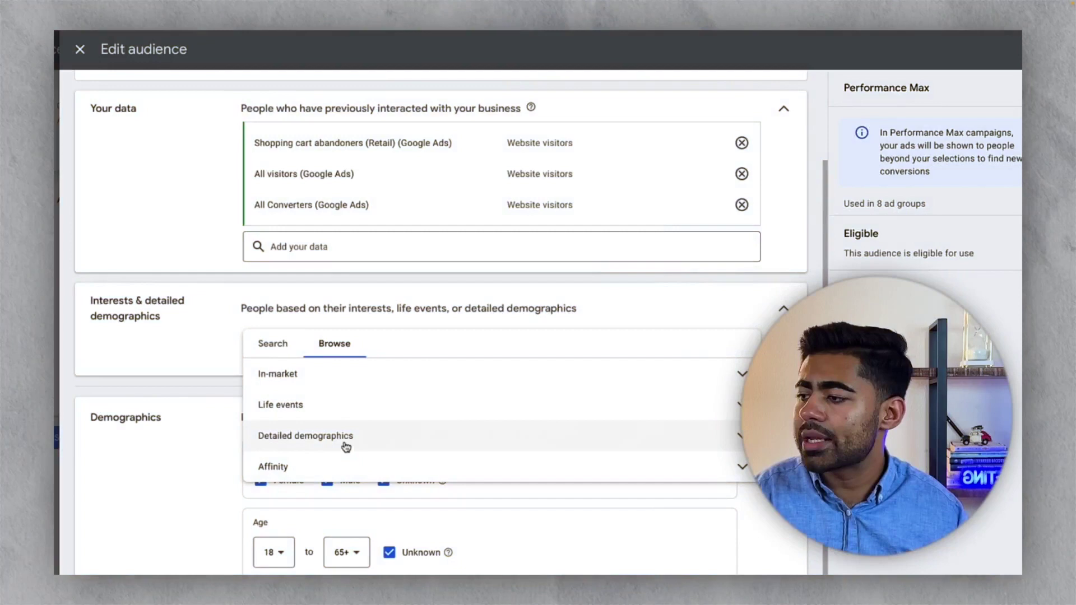
# Browse Affinity > Home & Garden and add the Do-It-Yourselfers segment.
pyautogui.click(331, 435)
pyautogui.scroll(-3, 351, 473)
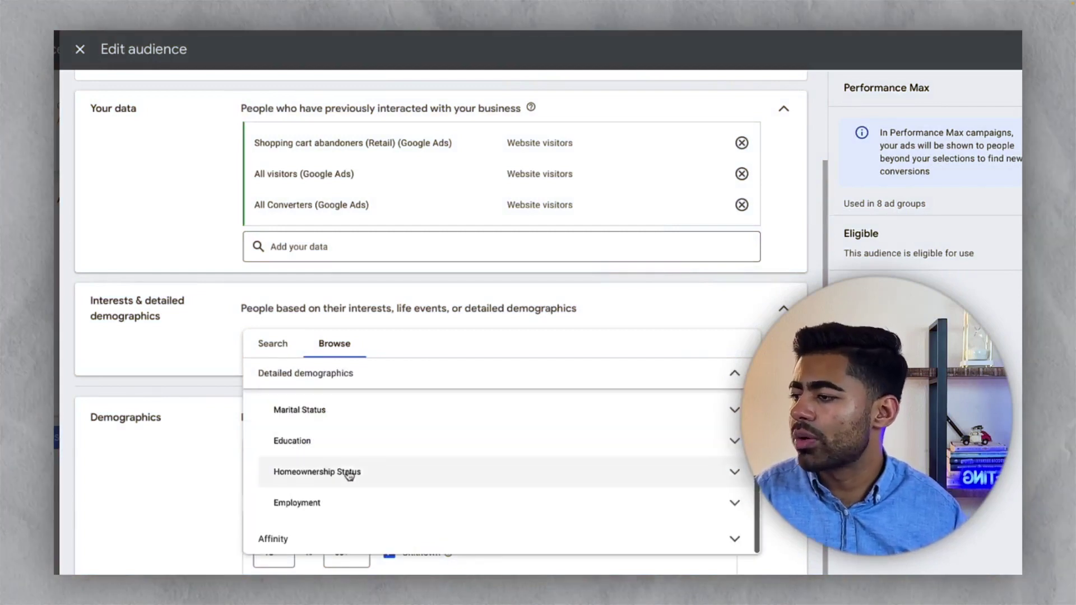
pyautogui.click(332, 538)
pyautogui.scroll(-3, 324, 448)
pyautogui.scroll(2, 326, 452)
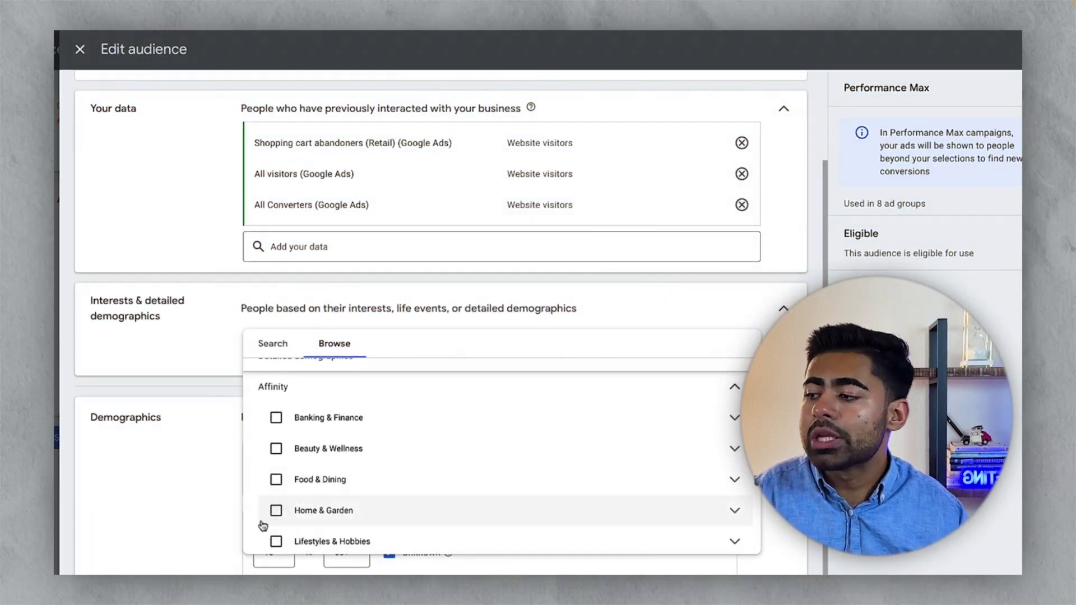
pyautogui.click(734, 511)
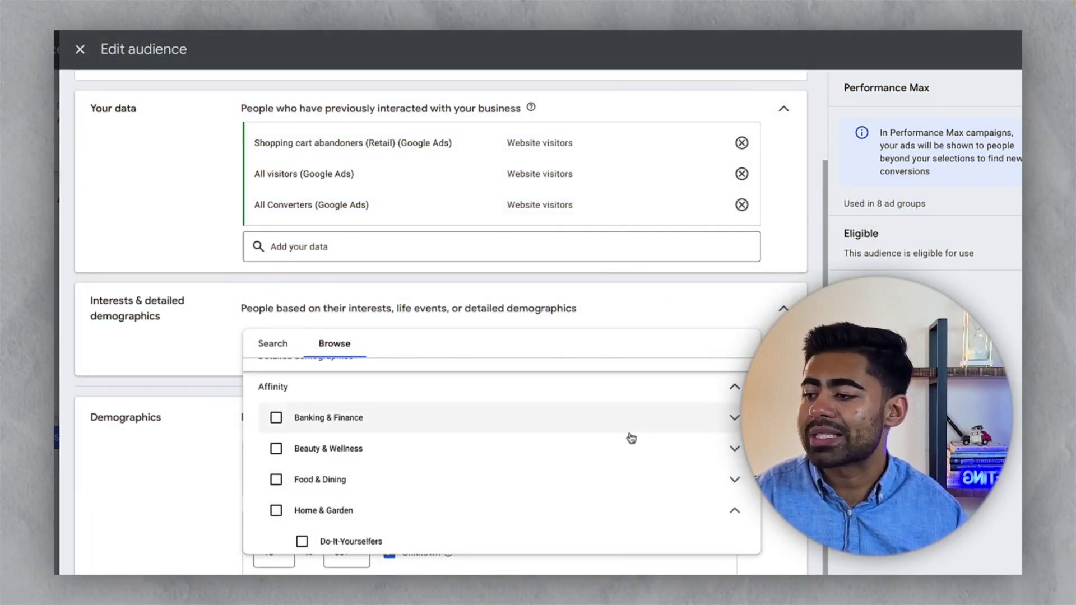
pyautogui.scroll(-4, 639, 451)
pyautogui.scroll(3, 651, 436)
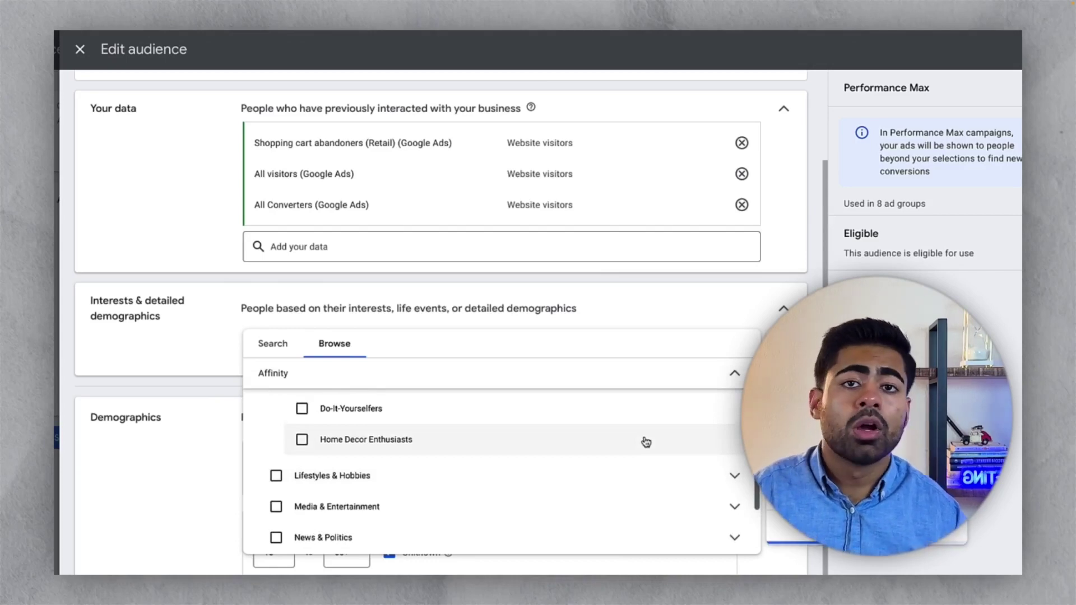
pyautogui.scroll(-2, 646, 442)
pyautogui.scroll(5, 645, 440)
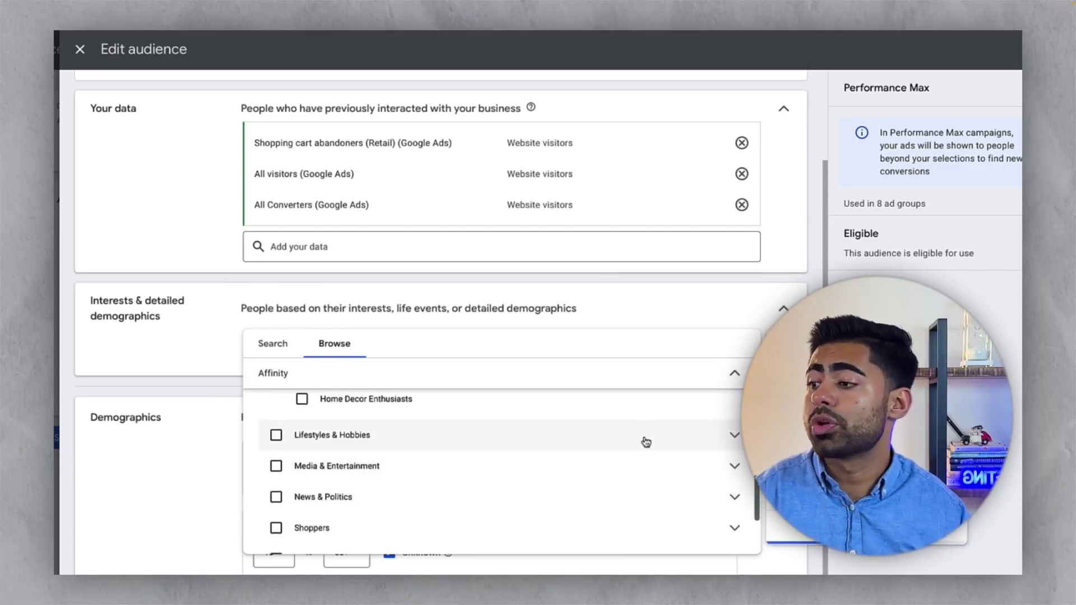
pyautogui.click(566, 494)
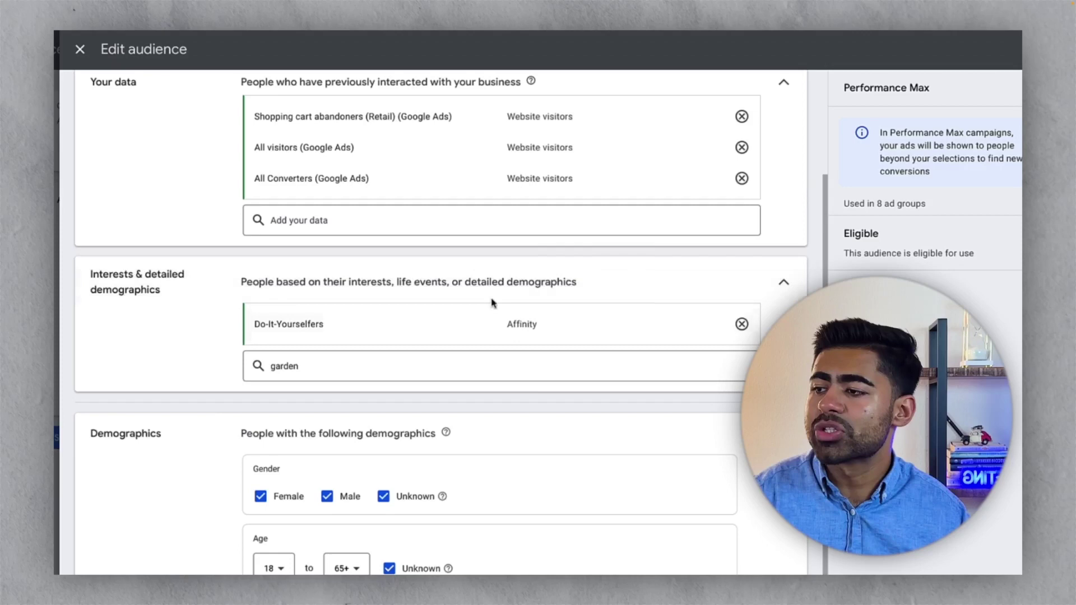
# Set the age range to end at 64 and stop targeting Unknown gender.
pyautogui.scroll(-1, 235, 367)
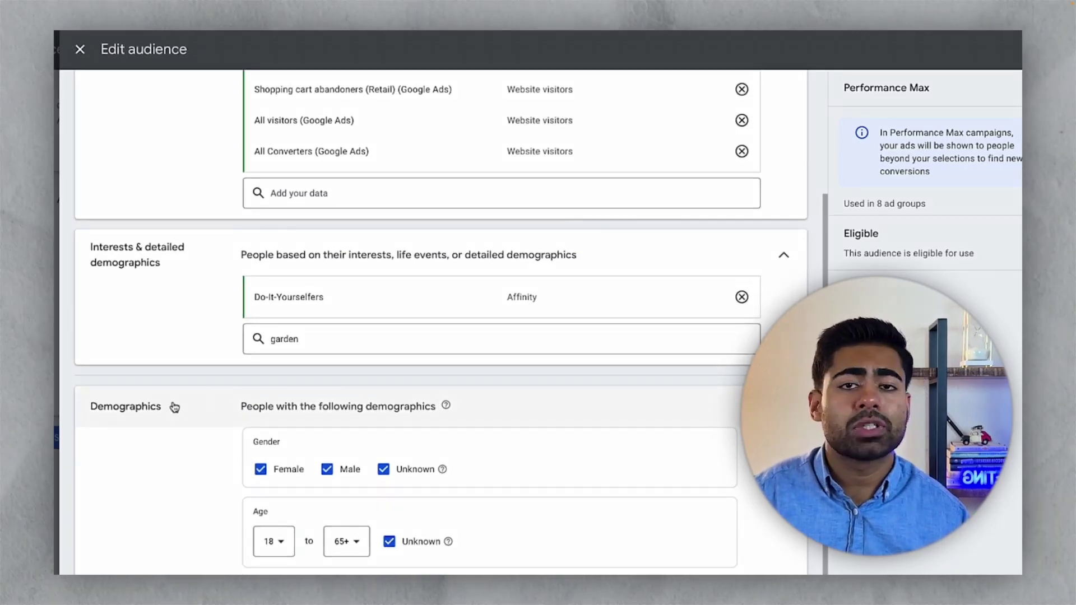
pyautogui.scroll(-1, 170, 420)
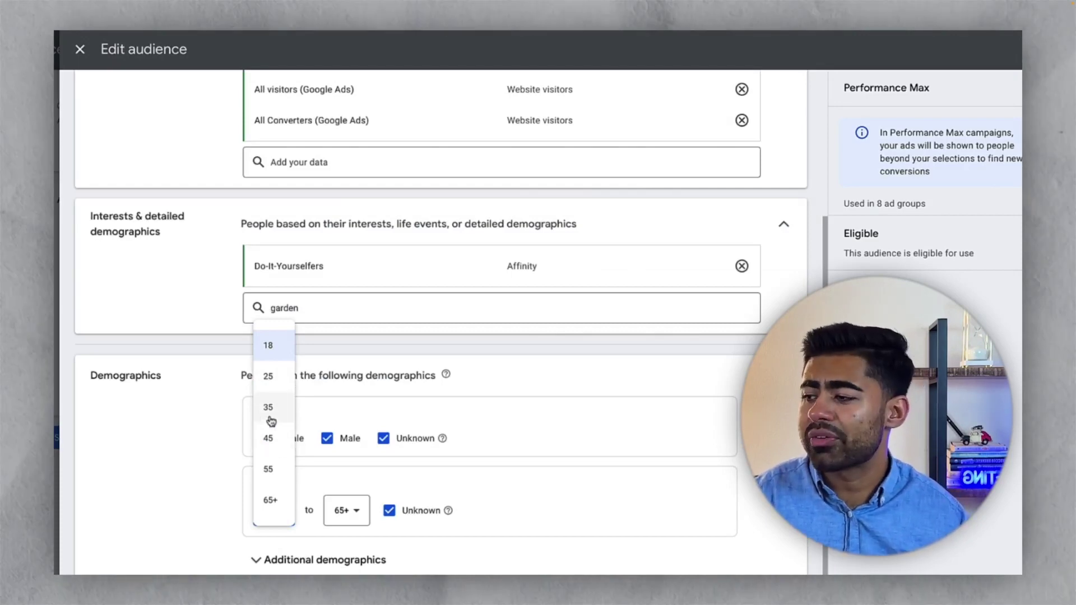
pyautogui.scroll(-1, 302, 535)
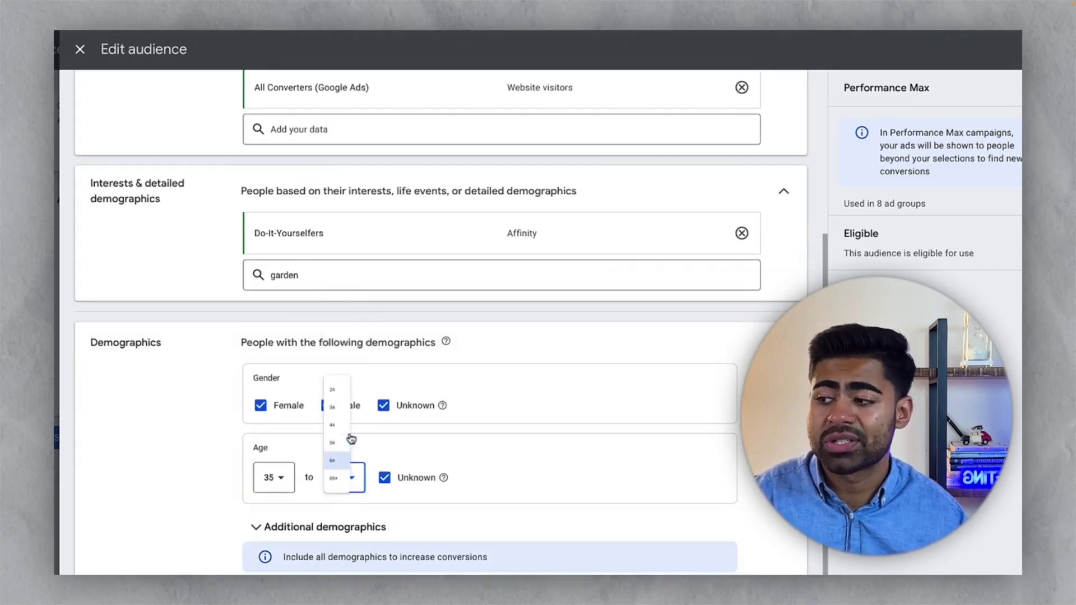
pyautogui.click(336, 460)
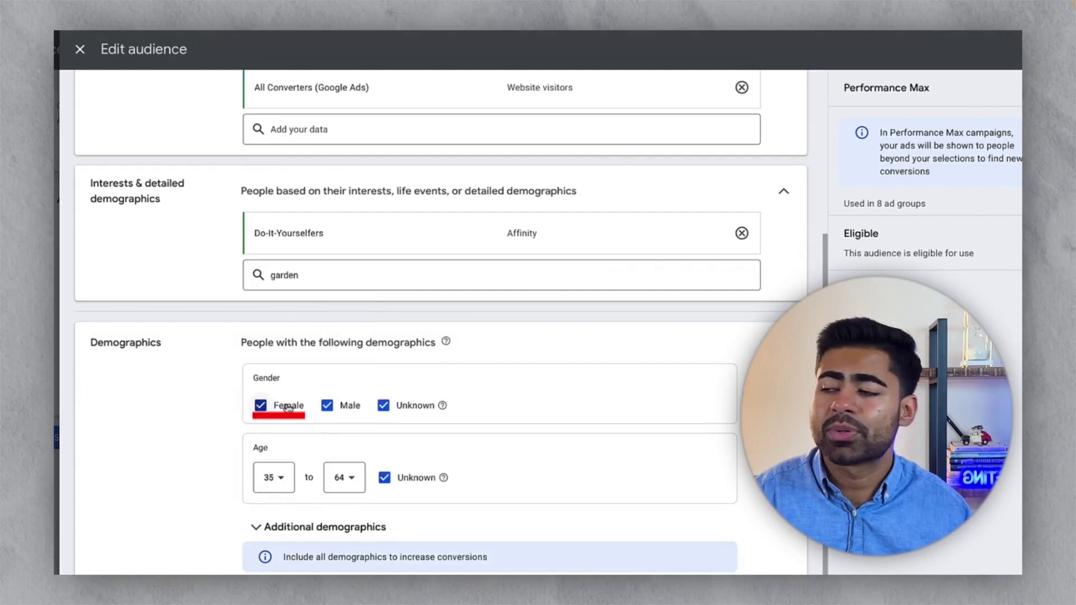
pyautogui.click(383, 405)
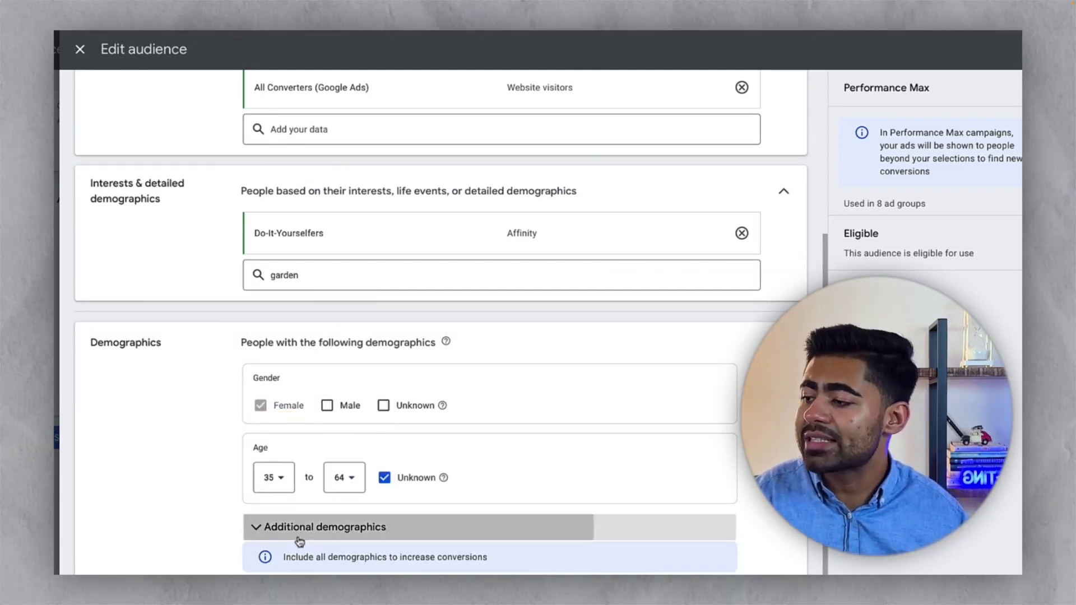